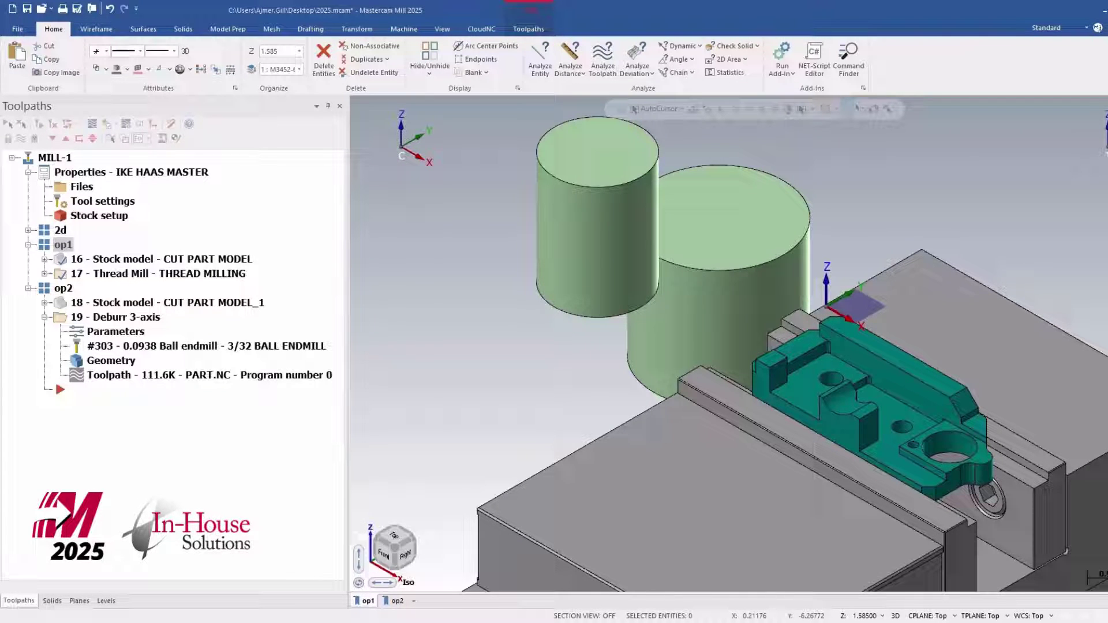
Step: Orbit around the vise-held part and open the machine group's Tool settings
{"action": "scroll", "coordinate": [719, 467], "scroll_direction": "down", "scroll_amount": 1}
{"action": "mouse_move", "coordinate": [720, 470]}
{"action": "middle_mouse_down"}
{"action": "mouse_move", "coordinate": [686, 456]}
{"action": "mouse_move", "coordinate": [704, 457]}
{"action": "middle_mouse_up"}
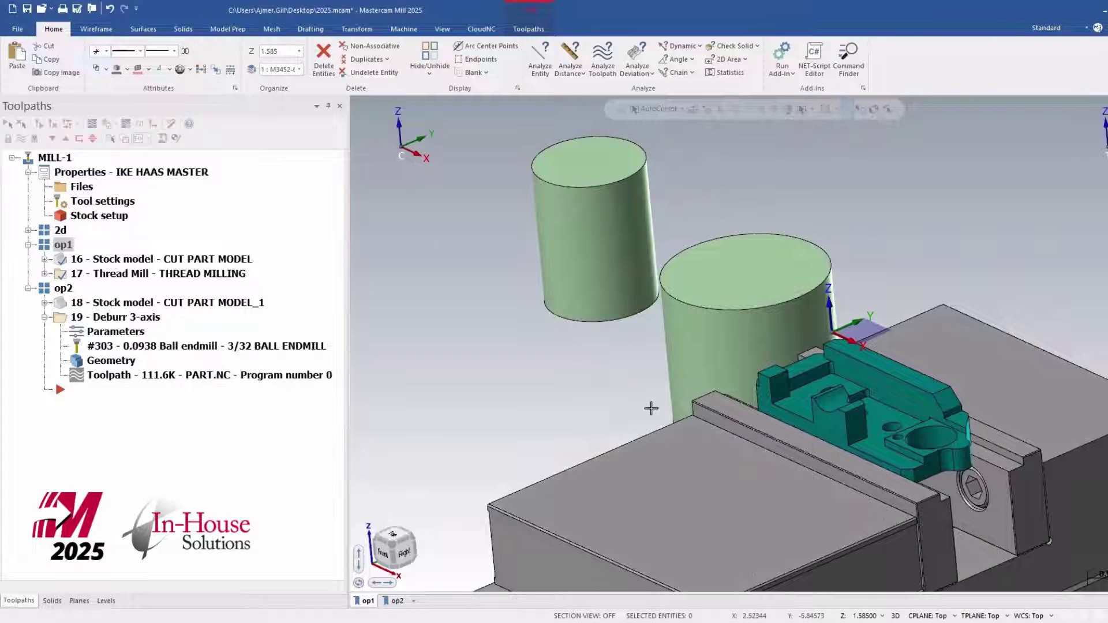
{"action": "left_click", "coordinate": [131, 202]}
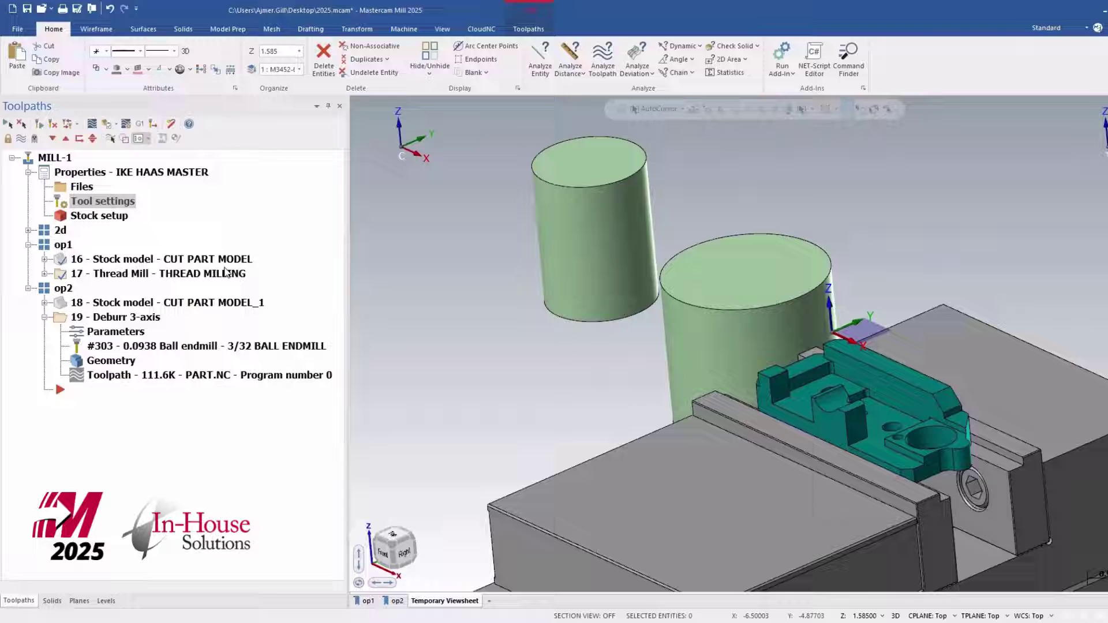
{"action": "left_click", "coordinate": [14, 247]}
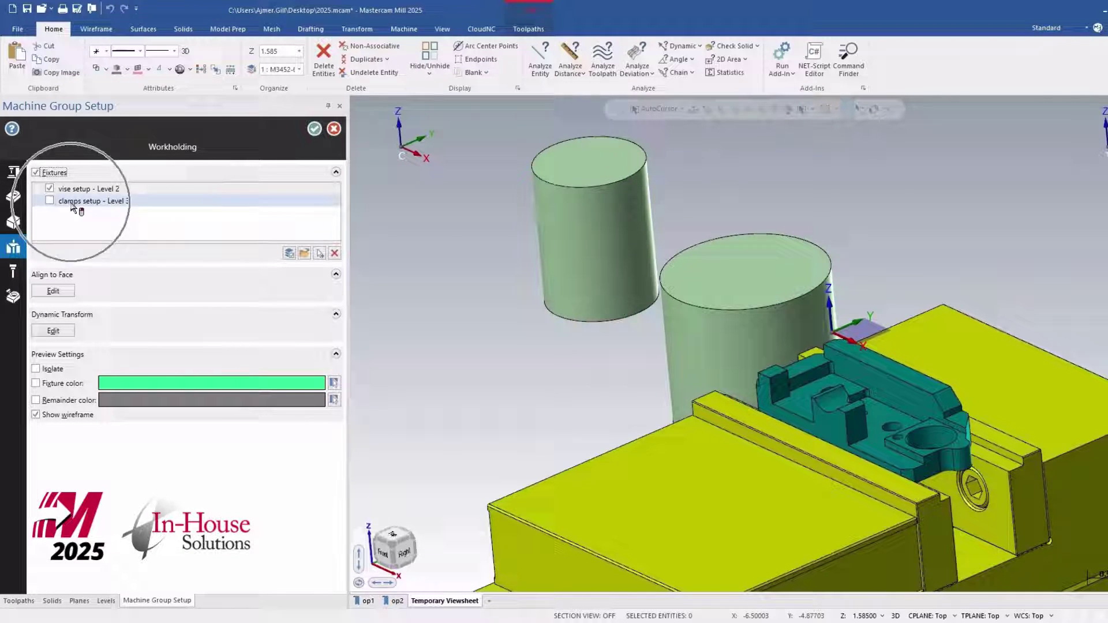
{"action": "left_click", "coordinate": [314, 129]}
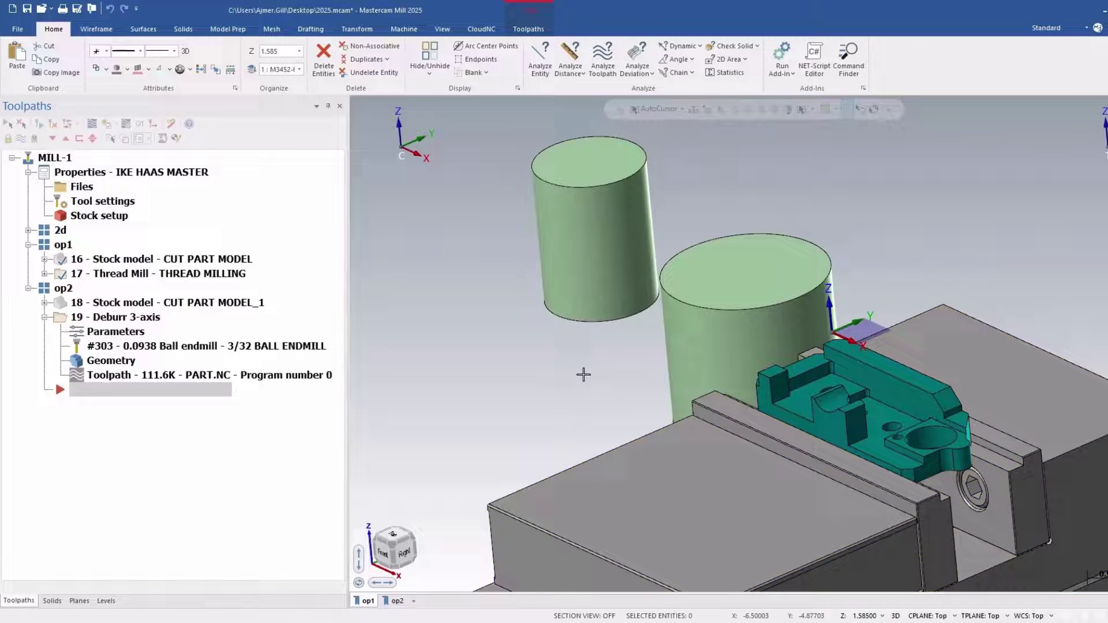
{"action": "middle_click_drag", "start_coordinate": [584, 375], "coordinate": [614, 371]}
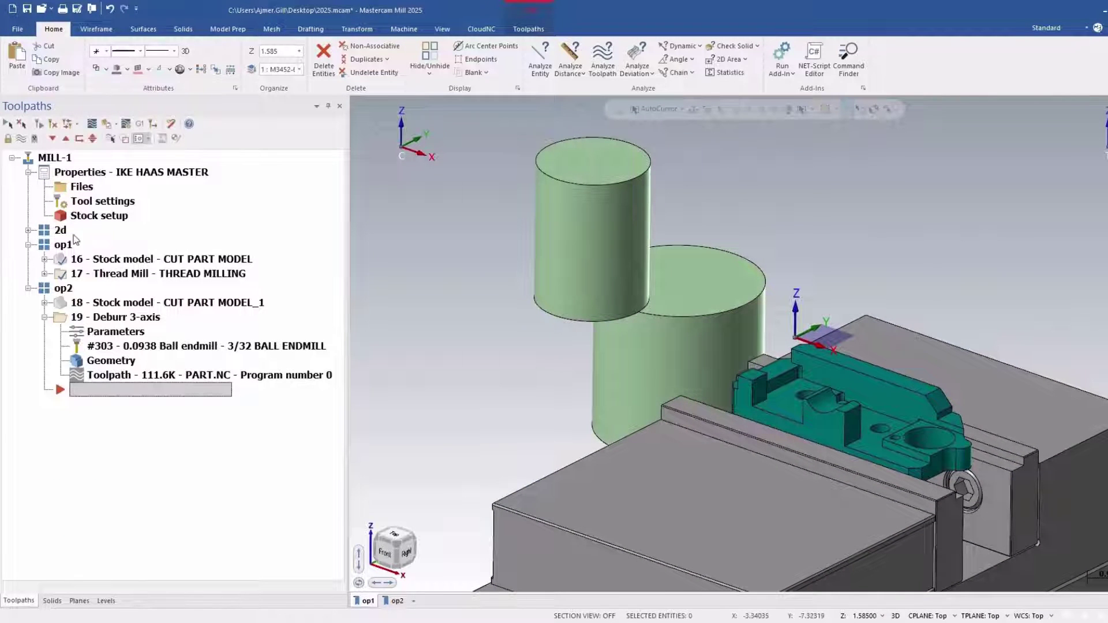
{"action": "left_click", "coordinate": [72, 217]}
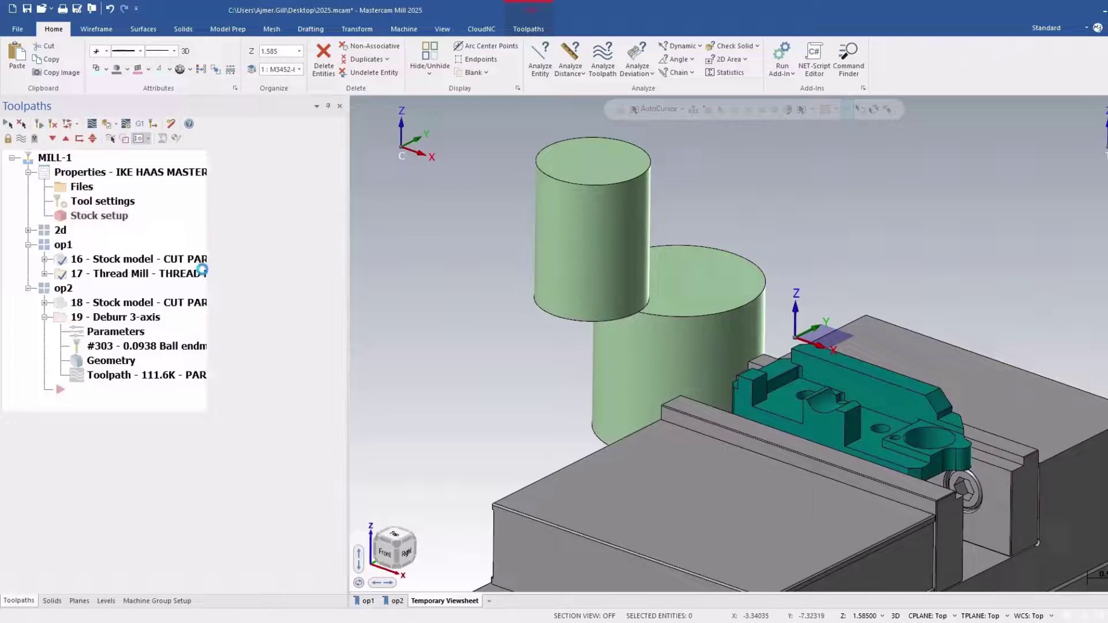
{"action": "left_click", "coordinate": [13, 196]}
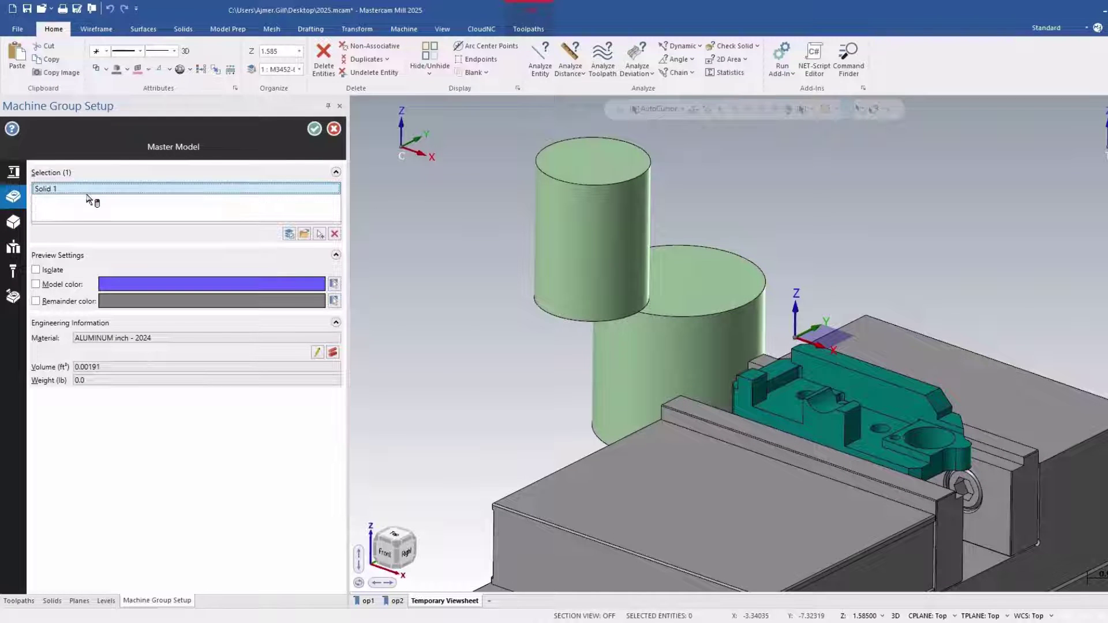
{"action": "left_click", "coordinate": [53, 190]}
{"action": "left_click", "coordinate": [36, 269]}
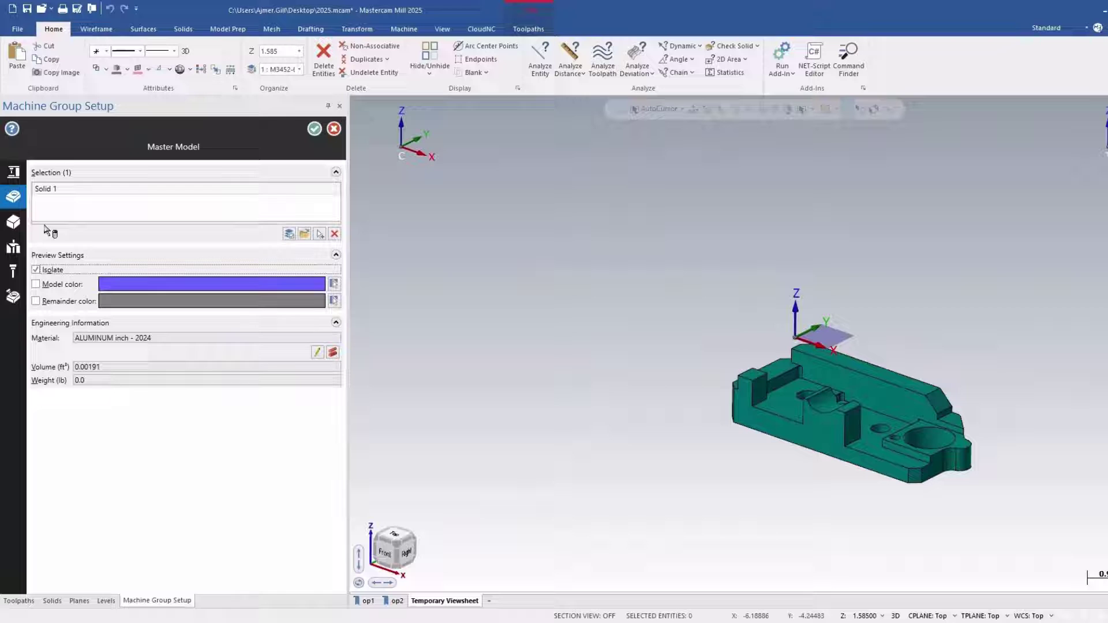
{"action": "left_click", "coordinate": [48, 270]}
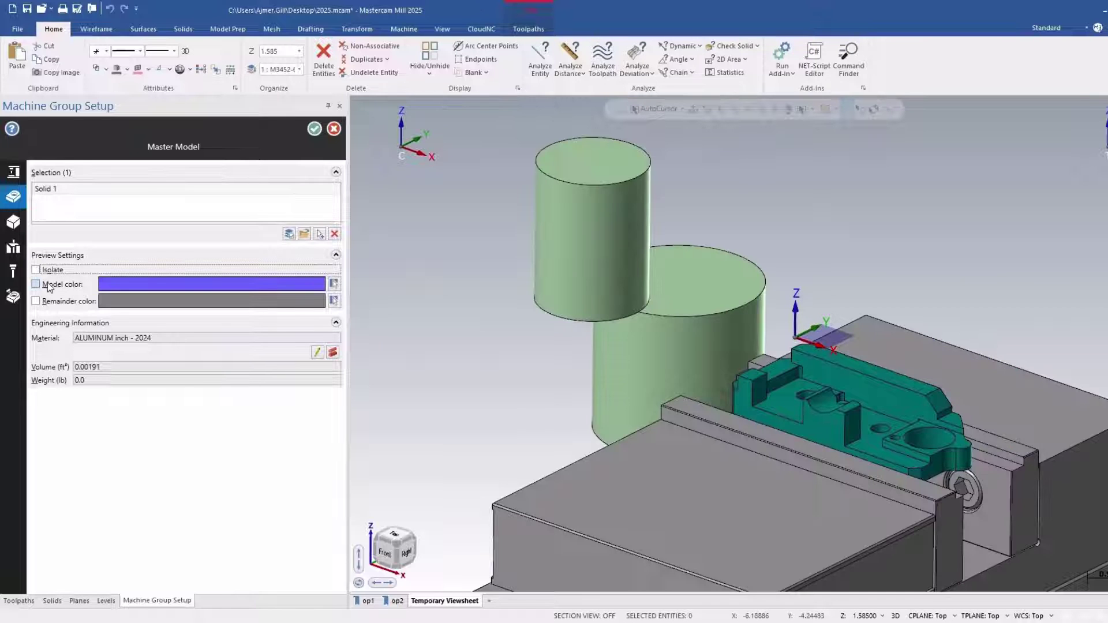
{"action": "left_click", "coordinate": [12, 249]}
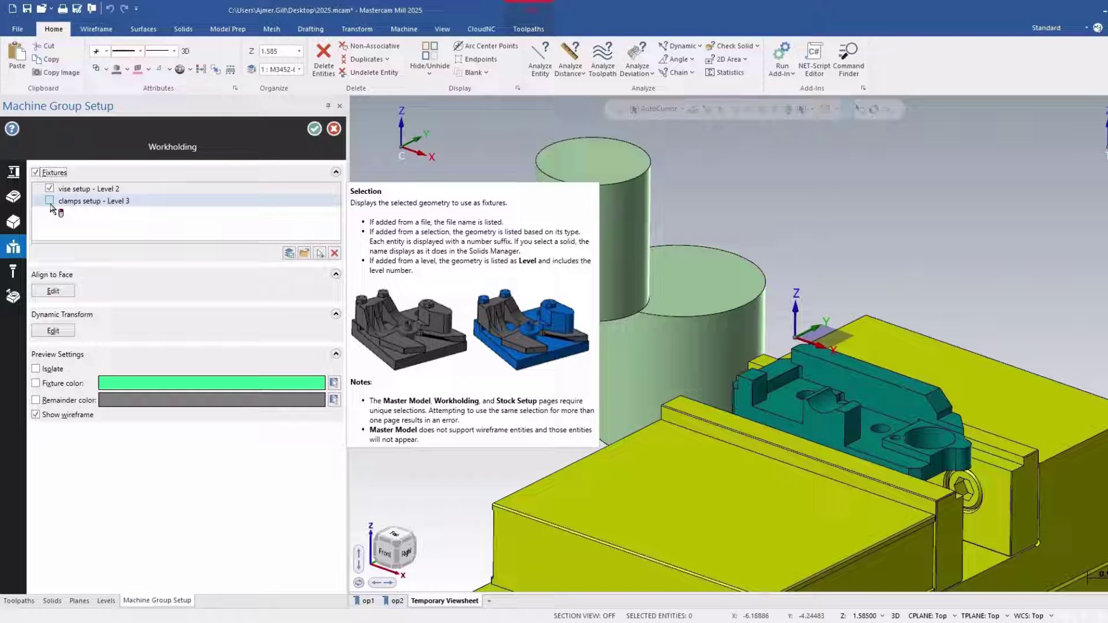
Step: Toggle the clamps and vise setup fixtures, keep only vise setup checked, and confirm
{"action": "left_click", "coordinate": [50, 203]}
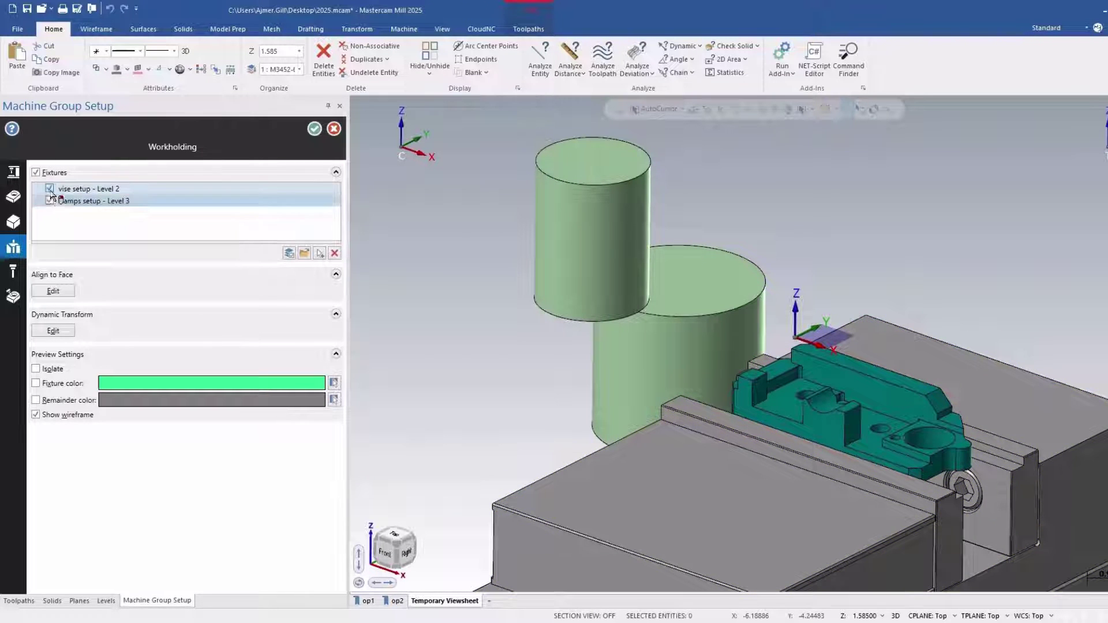
{"action": "left_click", "coordinate": [50, 190]}
{"action": "left_click", "coordinate": [51, 202]}
{"action": "left_click", "coordinate": [49, 190]}
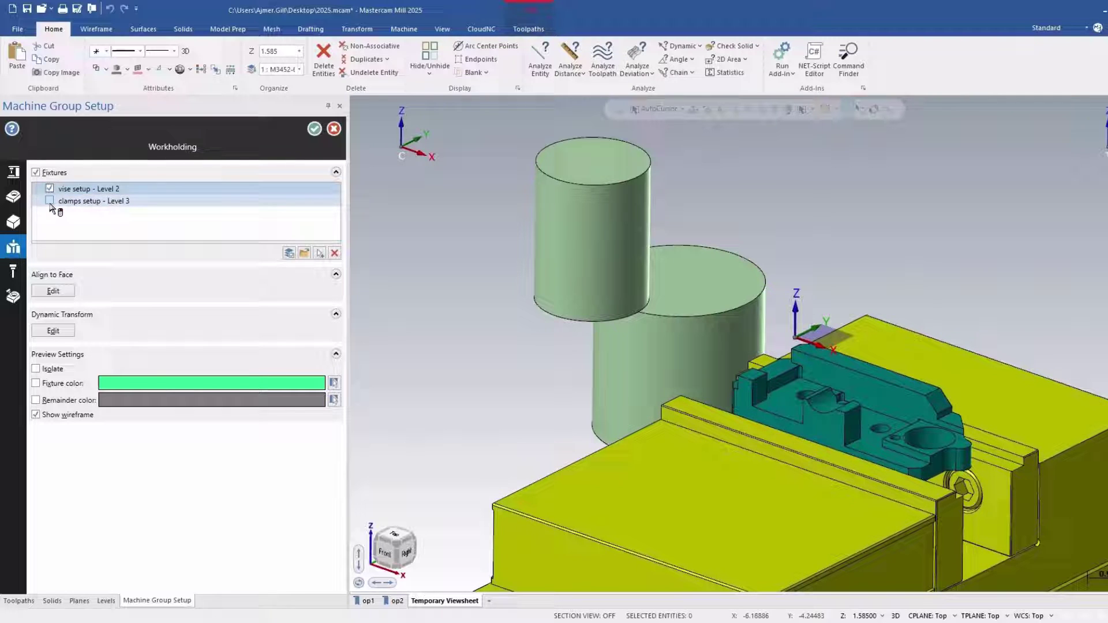
{"action": "left_click", "coordinate": [50, 188]}
{"action": "mouse_move", "coordinate": [85, 199]}
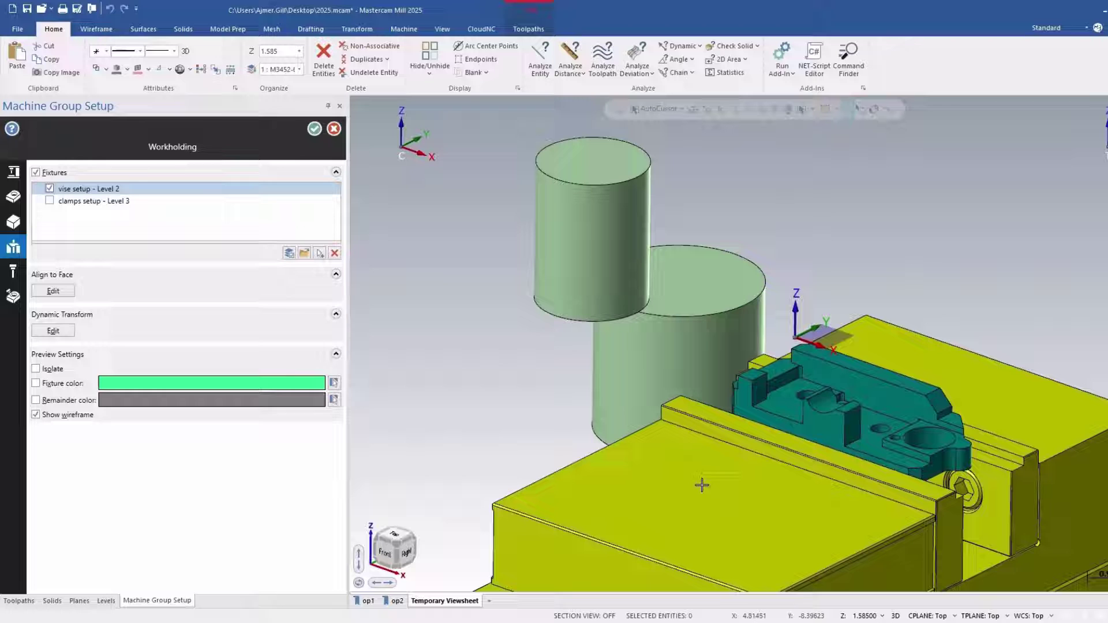
{"action": "left_click", "coordinate": [315, 129]}
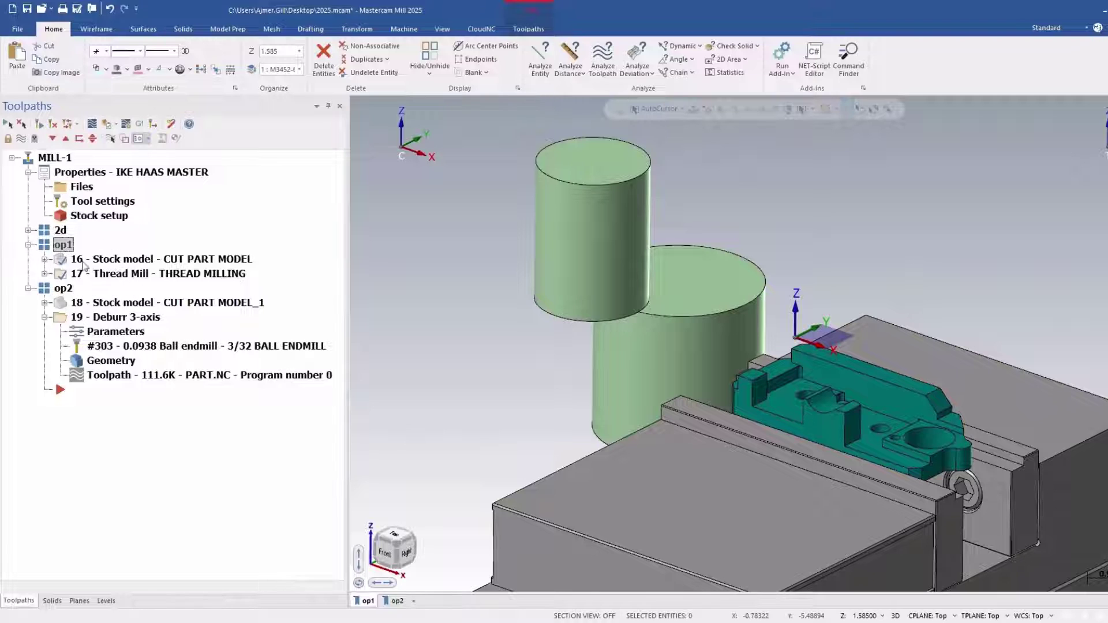
Step: Verify all toolpaths in Mastercam Simulator and play the simulation on the vise-held part
{"action": "left_click", "coordinate": [107, 124]}
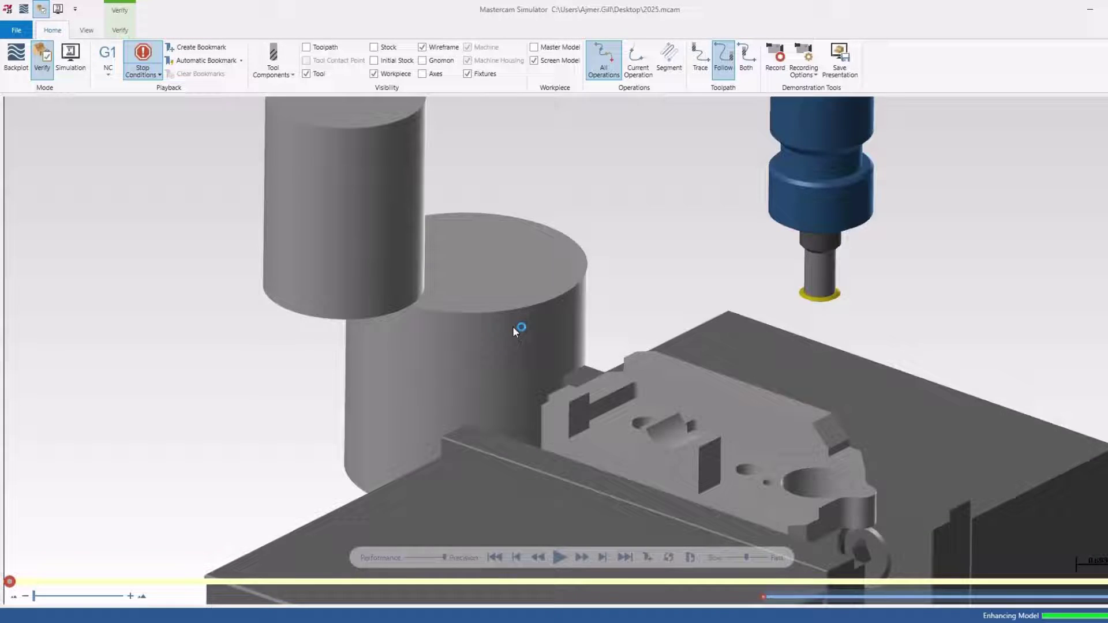
{"action": "mouse_move", "coordinate": [512, 326]}
{"action": "middle_mouse_down"}
{"action": "mouse_move", "coordinate": [495, 324]}
{"action": "mouse_move", "coordinate": [525, 324]}
{"action": "mouse_move", "coordinate": [505, 319]}
{"action": "middle_mouse_up"}
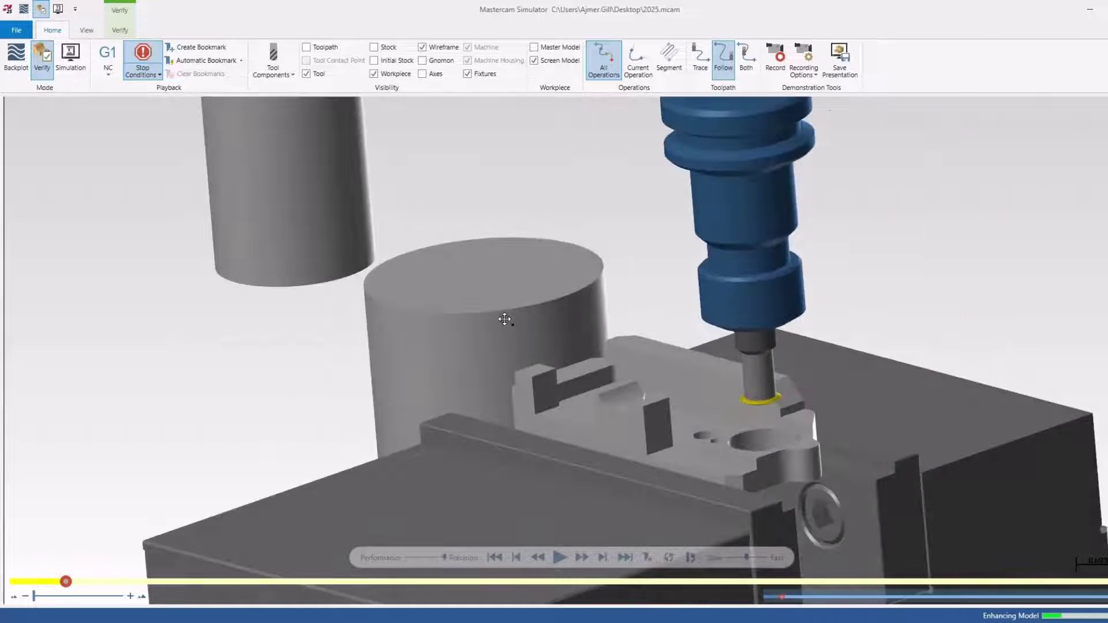
{"action": "scroll", "coordinate": [875, 472], "scroll_direction": "up", "scroll_amount": 5}
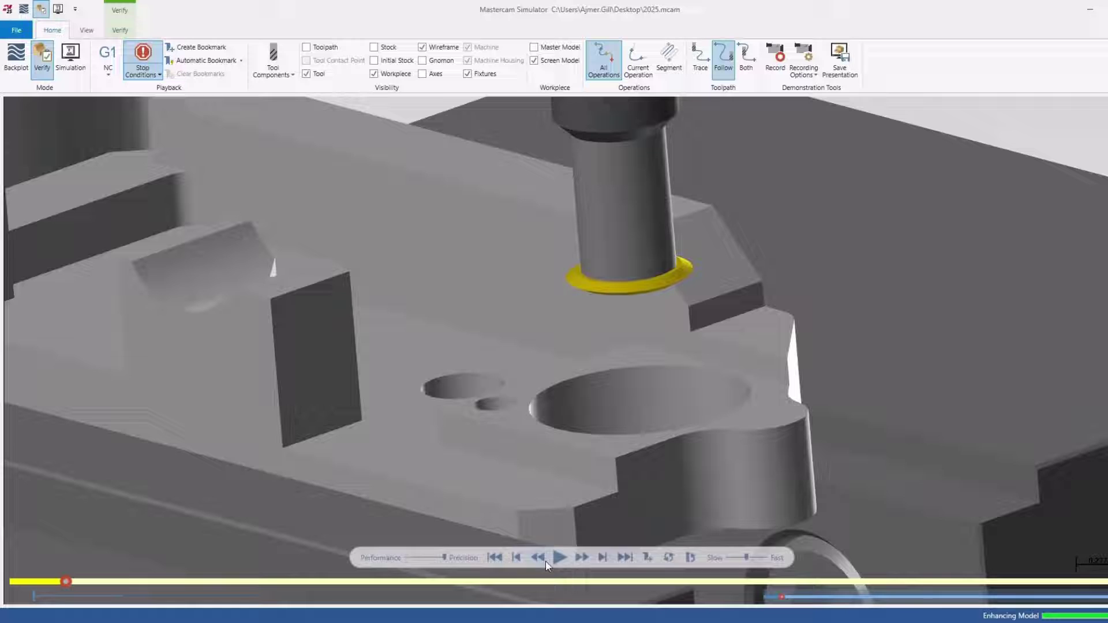
{"action": "left_click", "coordinate": [559, 557]}
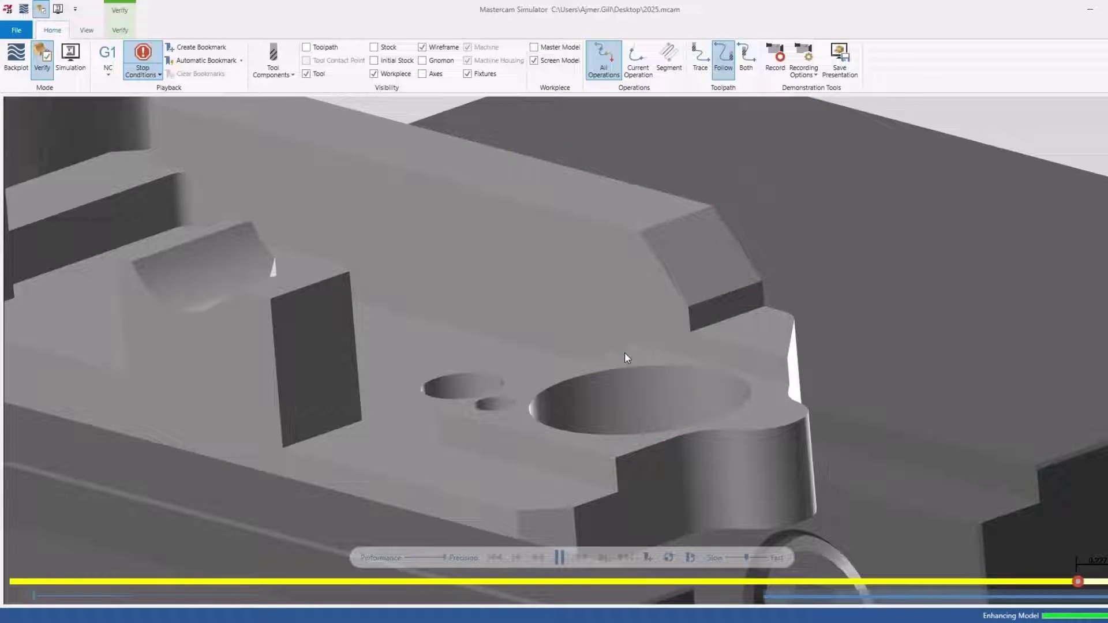
{"action": "left_click", "coordinate": [387, 49]}
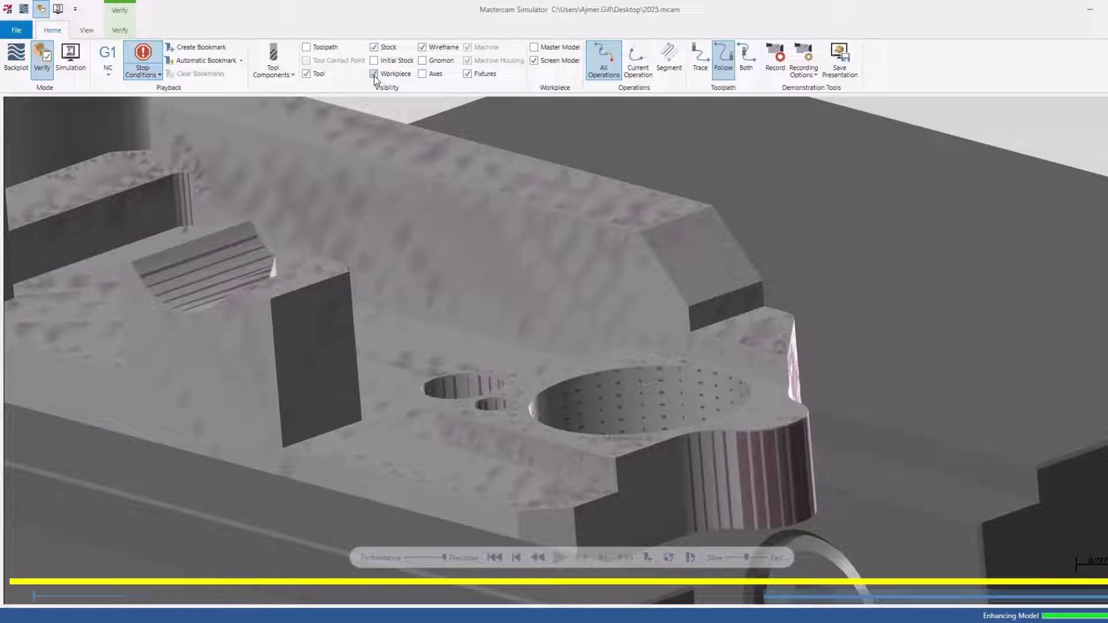
{"action": "left_click", "coordinate": [374, 74]}
{"action": "left_click", "coordinate": [374, 74]}
{"action": "middle_click_drag", "start_coordinate": [590, 482], "coordinate": [620, 490]}
{"action": "scroll", "coordinate": [756, 477], "scroll_direction": "down", "scroll_amount": 2}
{"action": "scroll", "coordinate": [757, 477], "scroll_direction": "down", "scroll_amount": 3}
{"action": "middle_click_drag", "start_coordinate": [757, 476], "coordinate": [720, 454]}
{"action": "scroll", "coordinate": [413, 119], "scroll_direction": "up", "scroll_amount": 3}
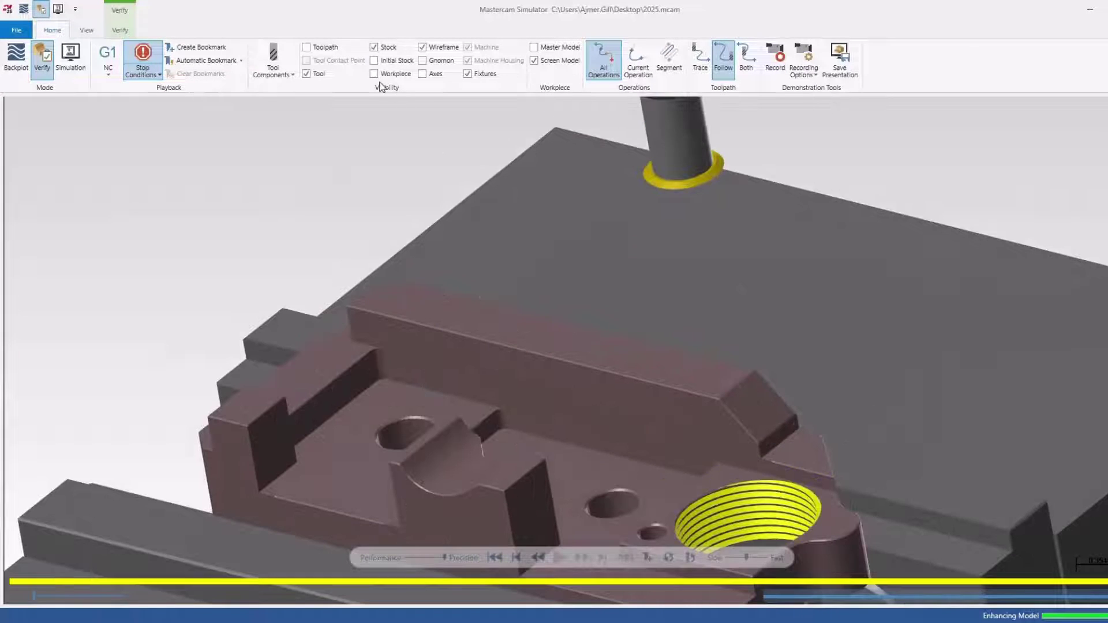
{"action": "left_click", "coordinate": [374, 74]}
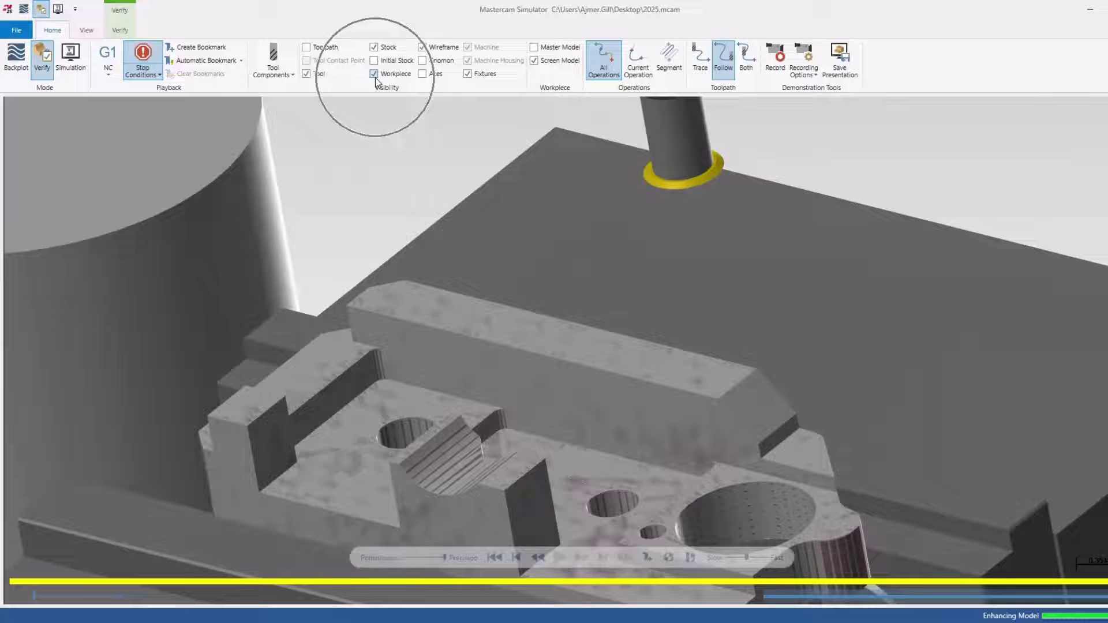
{"action": "left_click", "coordinate": [373, 48]}
{"action": "scroll", "coordinate": [571, 242], "scroll_direction": "down", "scroll_amount": 2}
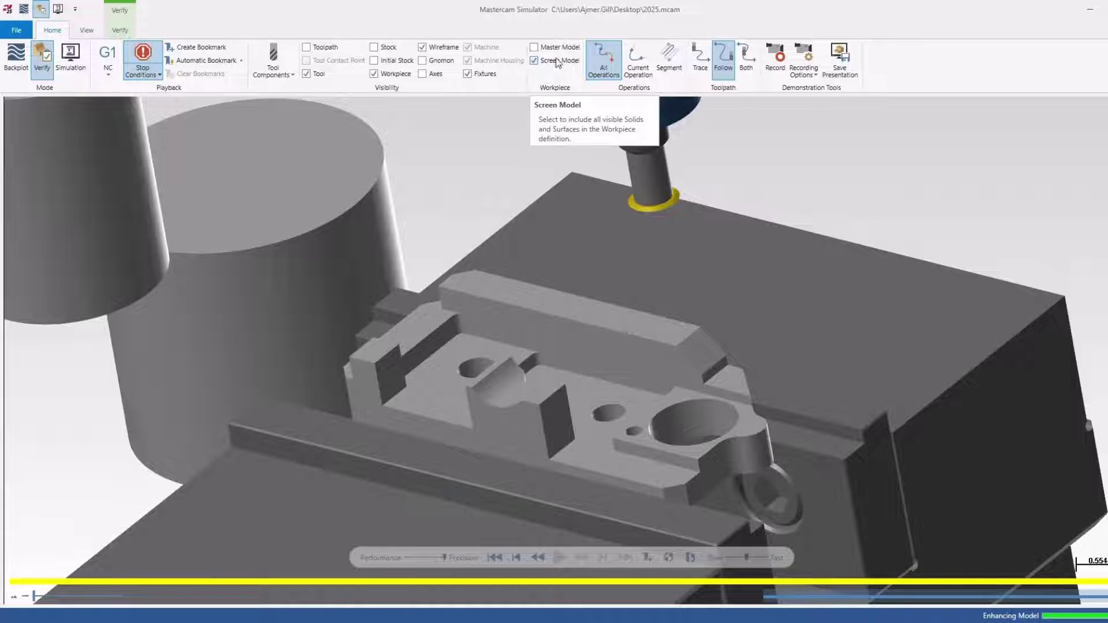
{"action": "left_click_drag", "start_coordinate": [559, 18], "coordinate": [694, 334]}
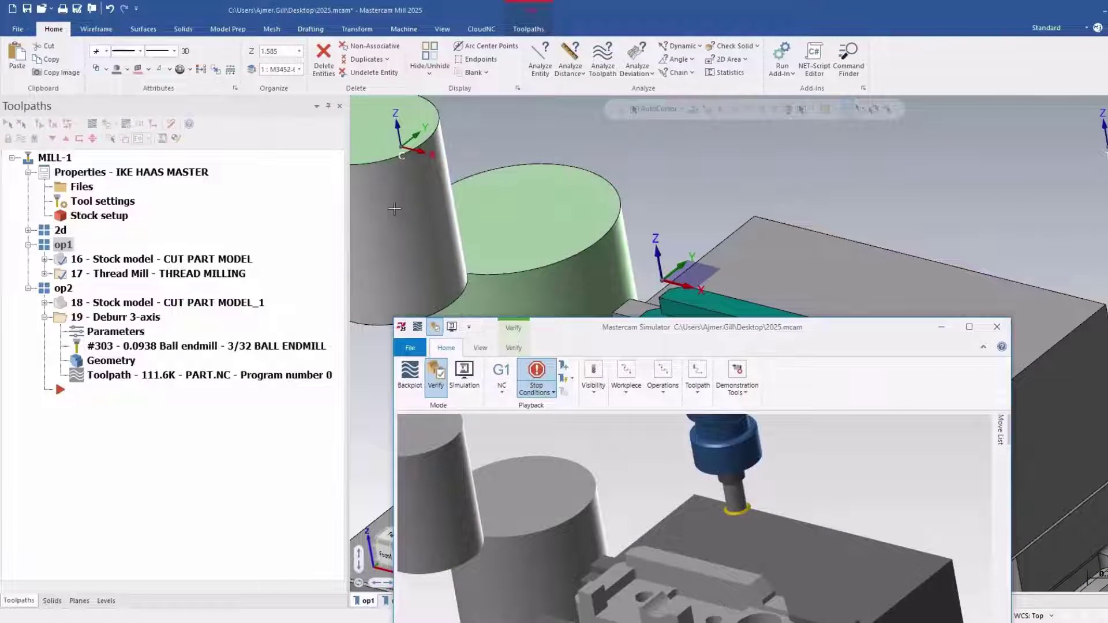
{"action": "double_click", "coordinate": [668, 332]}
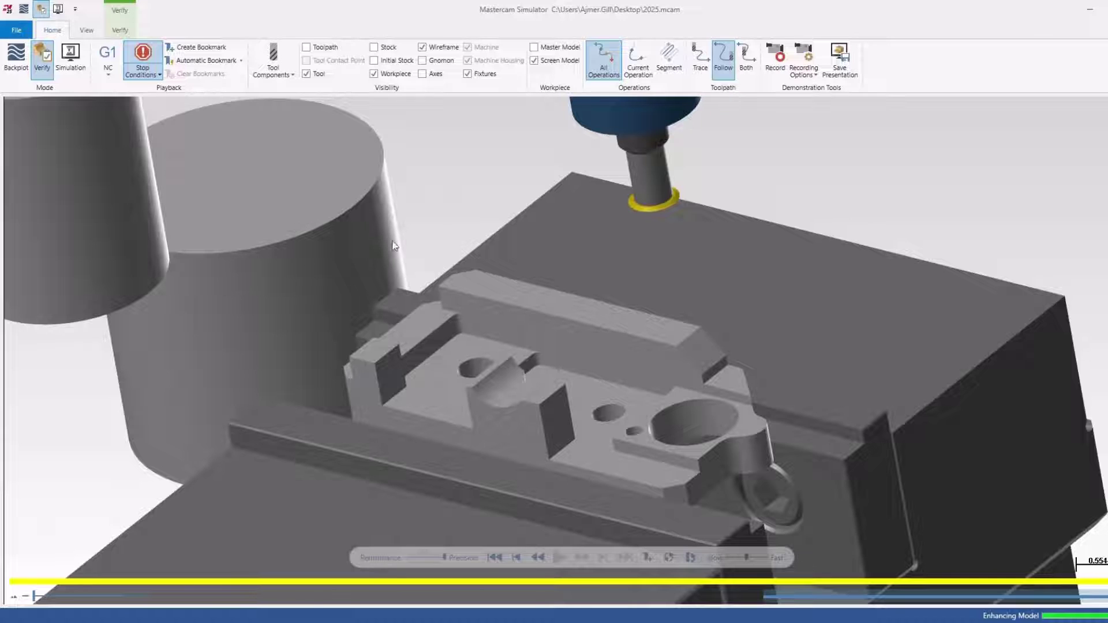
{"action": "left_click", "coordinate": [535, 64]}
{"action": "mouse_move", "coordinate": [499, 235]}
{"action": "middle_mouse_down"}
{"action": "mouse_move", "coordinate": [511, 236]}
{"action": "mouse_move", "coordinate": [502, 233]}
{"action": "middle_mouse_up"}
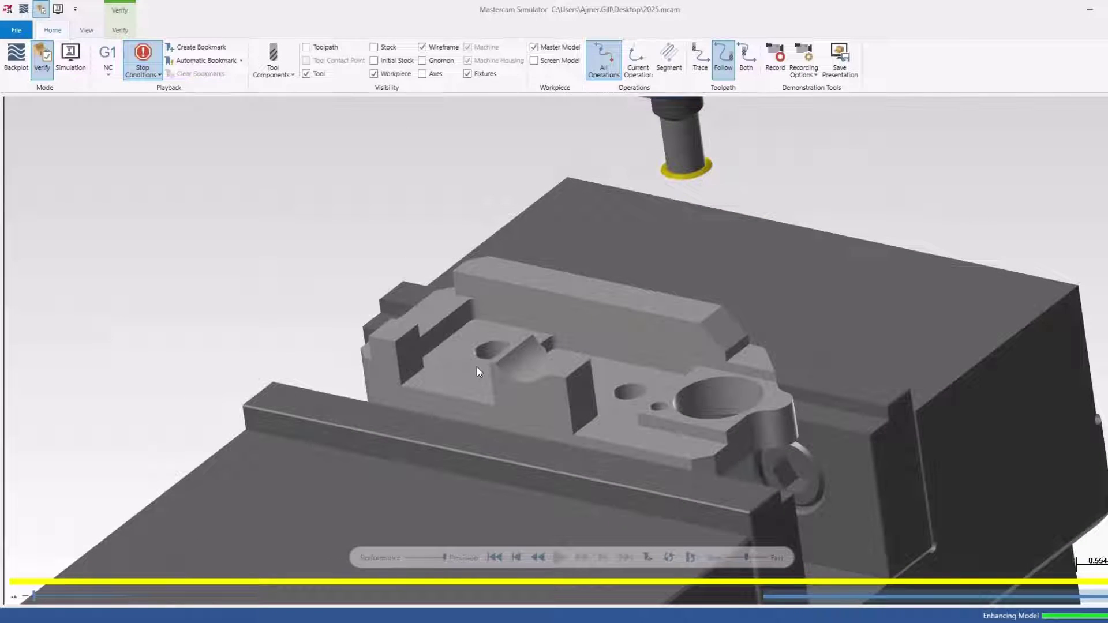
{"action": "scroll", "coordinate": [628, 390], "scroll_direction": "up", "scroll_amount": 3}
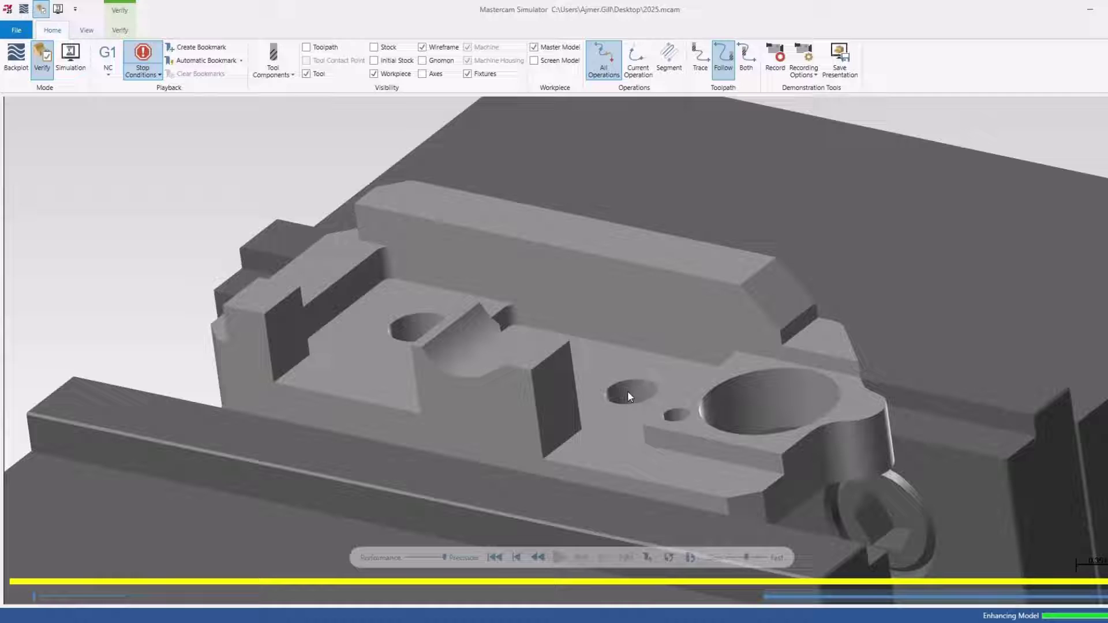
{"action": "scroll", "coordinate": [613, 388], "scroll_direction": "down", "scroll_amount": 5}
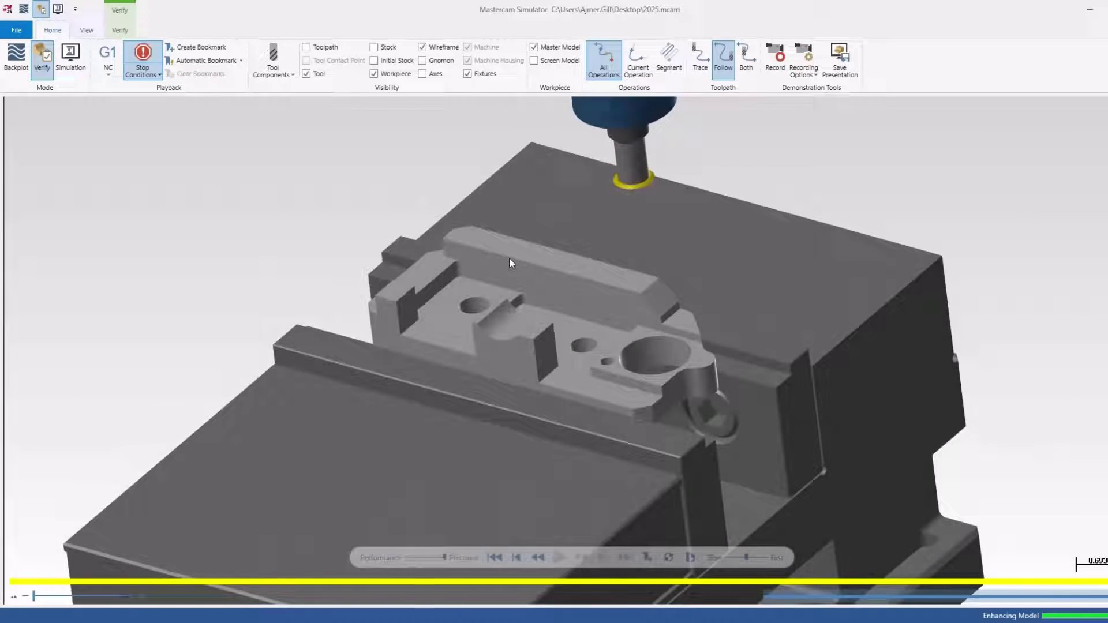
{"action": "scroll", "coordinate": [509, 263], "scroll_direction": "up", "scroll_amount": 2}
{"action": "left_click", "coordinate": [472, 80]}
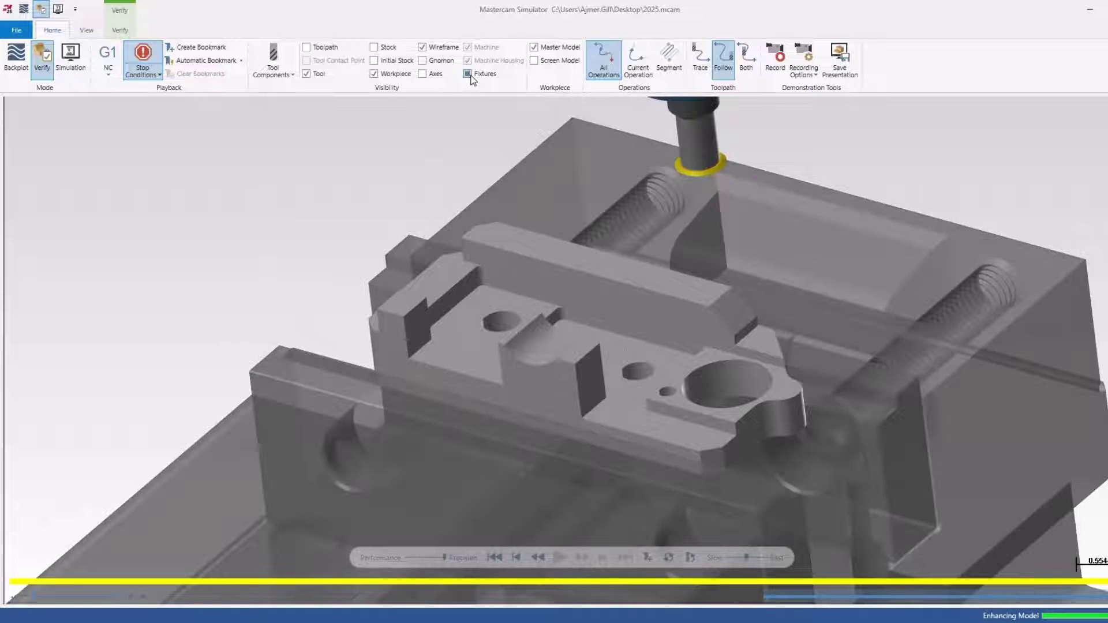
{"action": "left_click", "coordinate": [472, 80]}
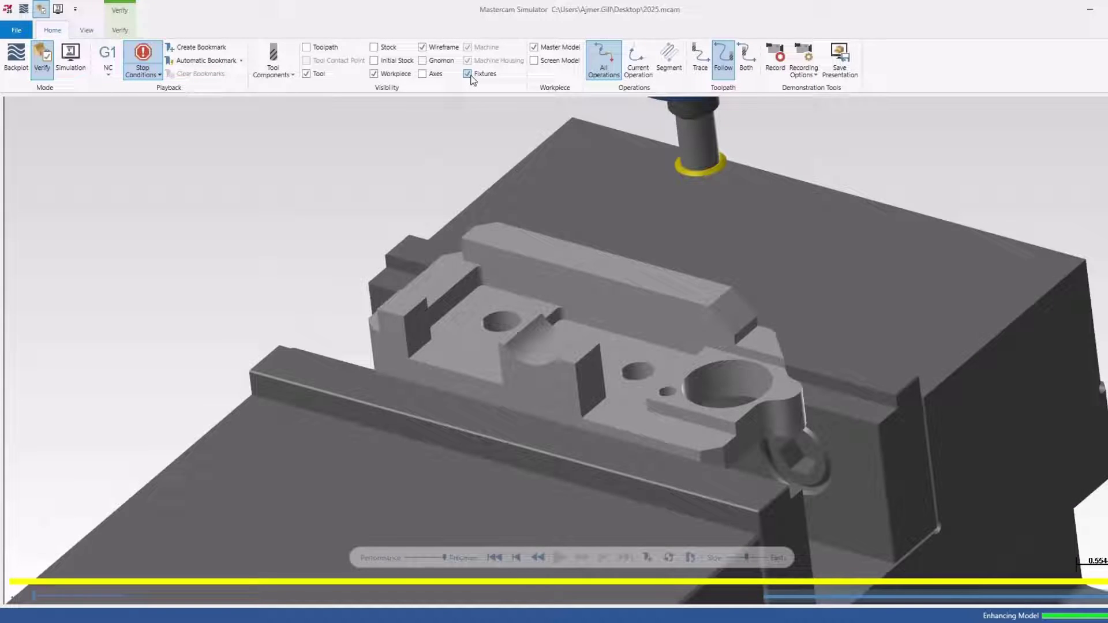
{"action": "left_click", "coordinate": [472, 80]}
{"action": "left_click", "coordinate": [471, 80]}
{"action": "scroll", "coordinate": [649, 246], "scroll_direction": "down", "scroll_amount": 3}
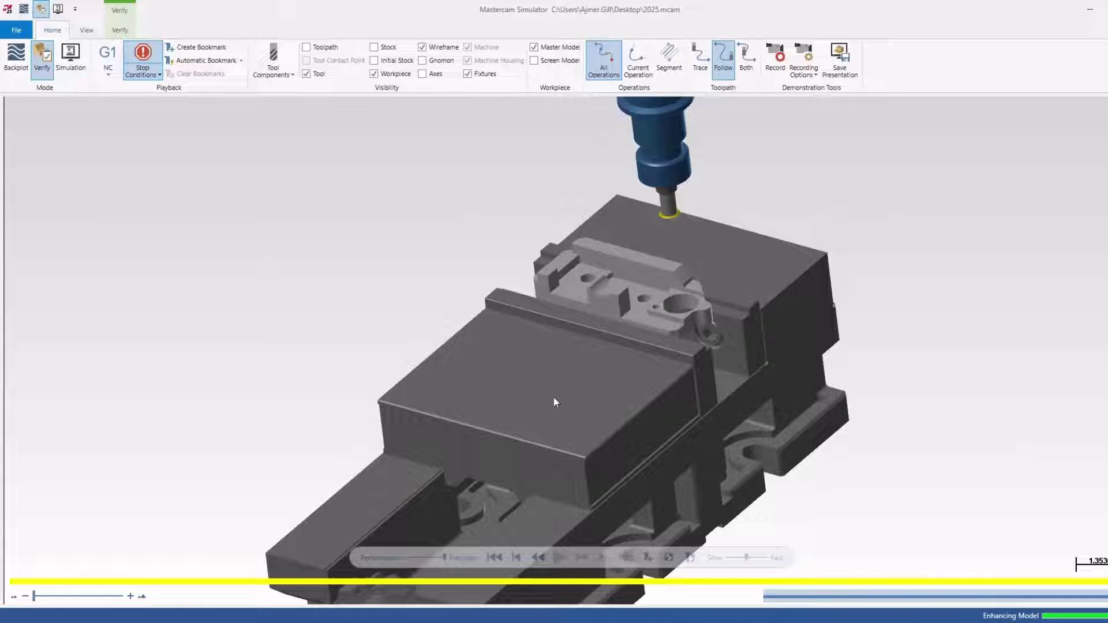
Step: Close the simulator, select op2, and view the op2 viewsheet's clamp setup
{"action": "left_click", "coordinate": [1103, 10]}
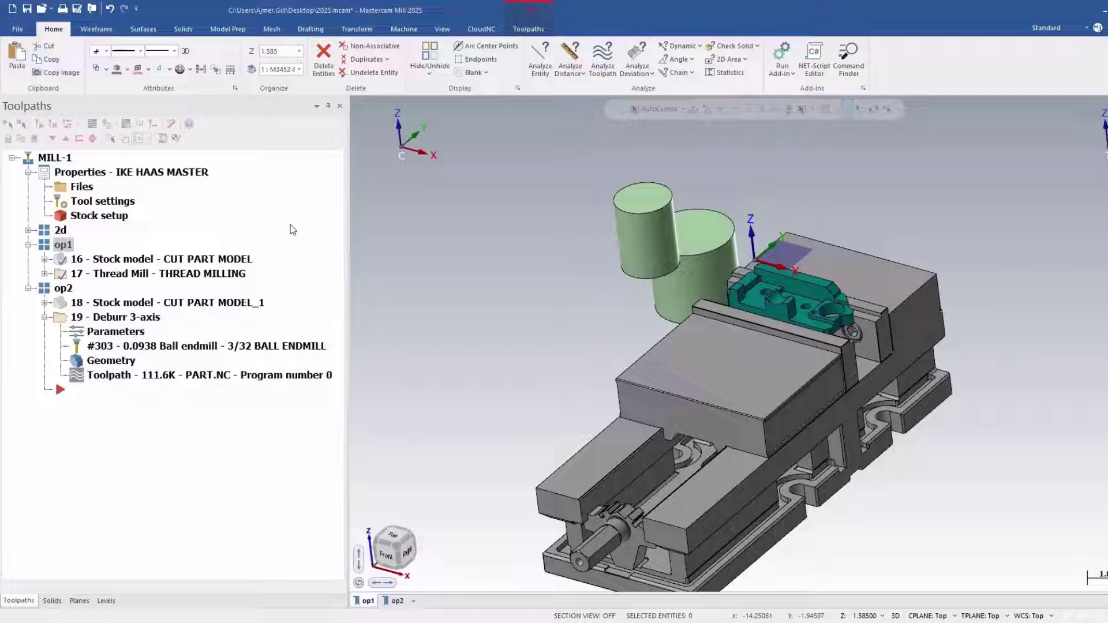
{"action": "left_click", "coordinate": [72, 288]}
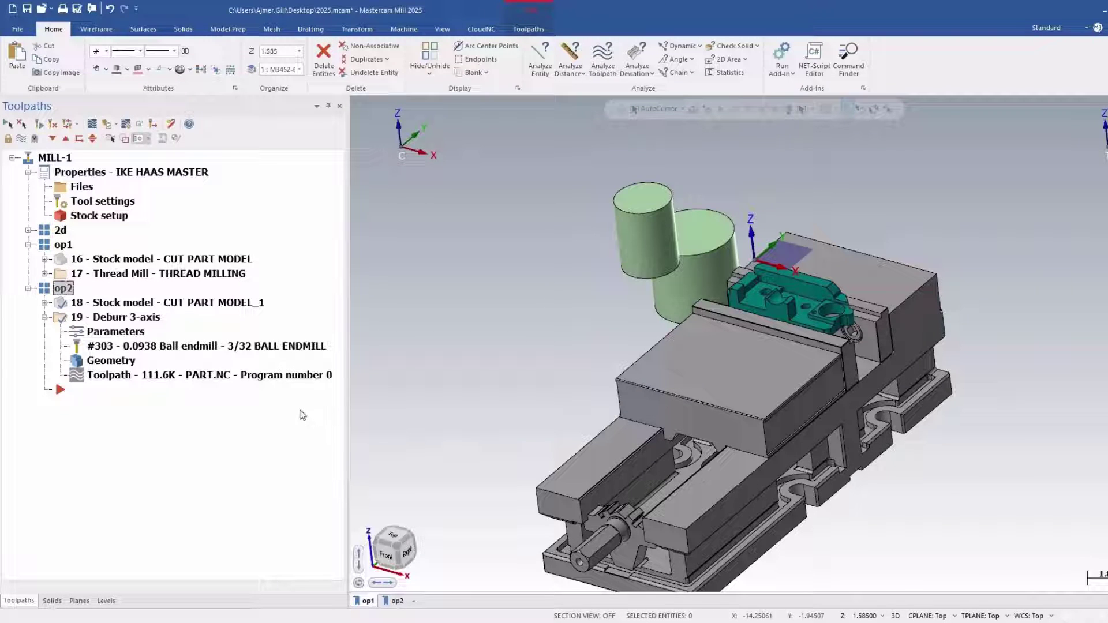
{"action": "left_click", "coordinate": [397, 601]}
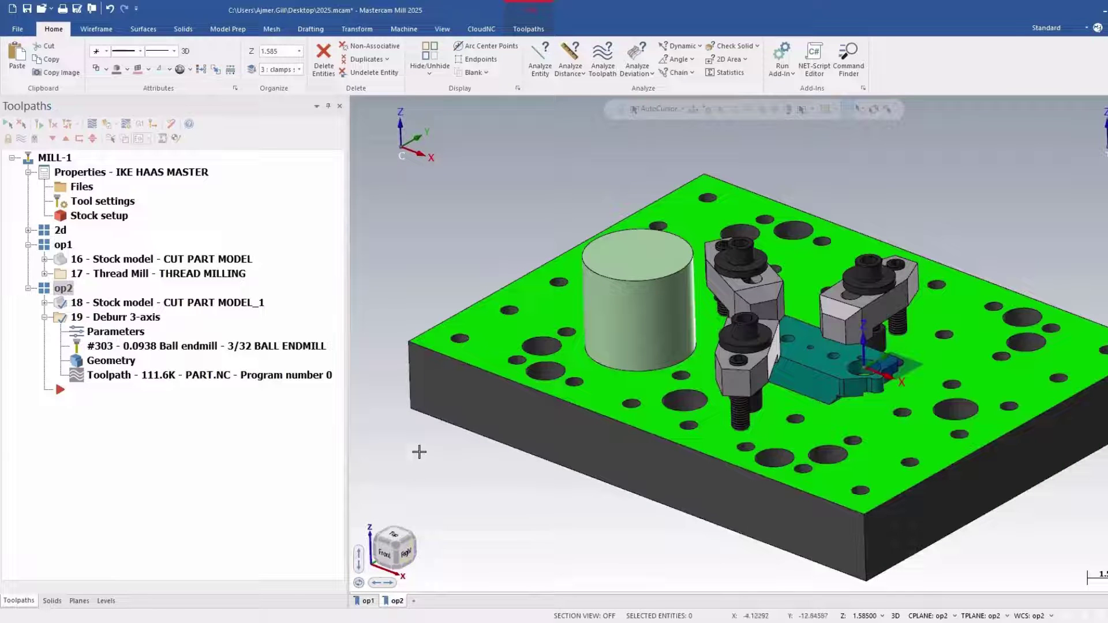
{"action": "middle_click_drag", "start_coordinate": [456, 445], "coordinate": [435, 456]}
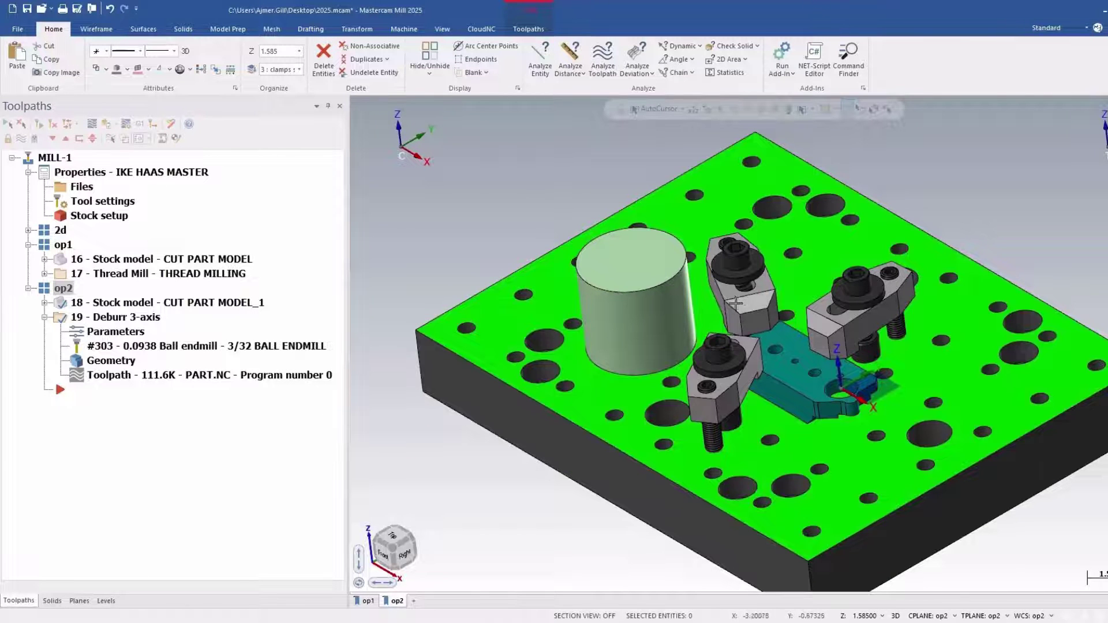
Step: In Workholding, check clamps setup - Level 3, uncheck vise setup - Level 2, and accept
{"action": "left_click", "coordinate": [80, 201]}
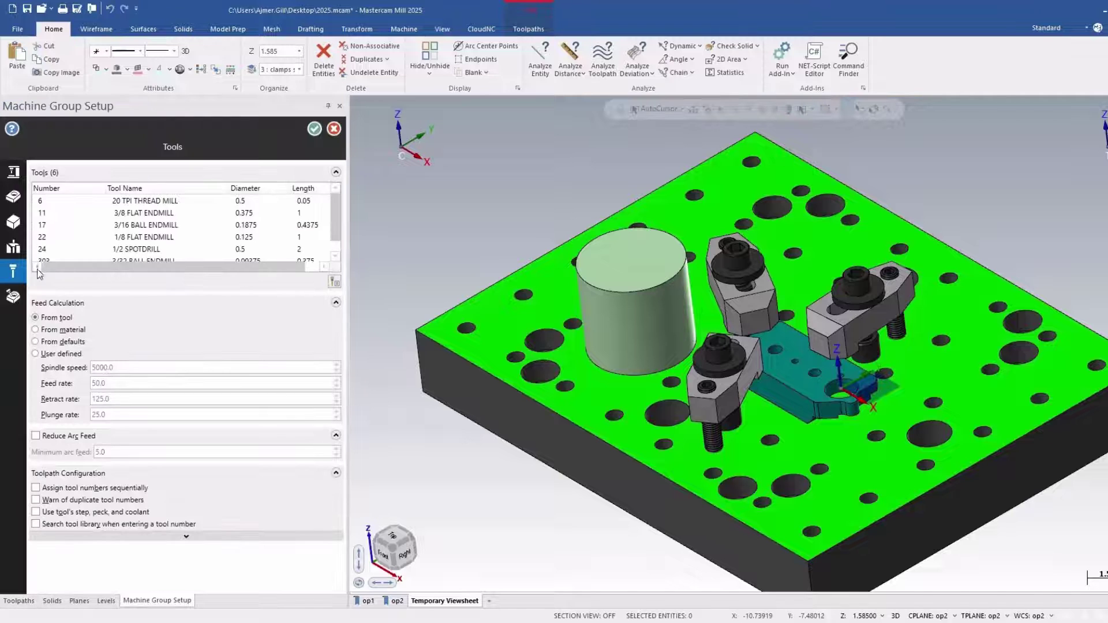
{"action": "left_click", "coordinate": [13, 247]}
{"action": "left_click", "coordinate": [49, 200]}
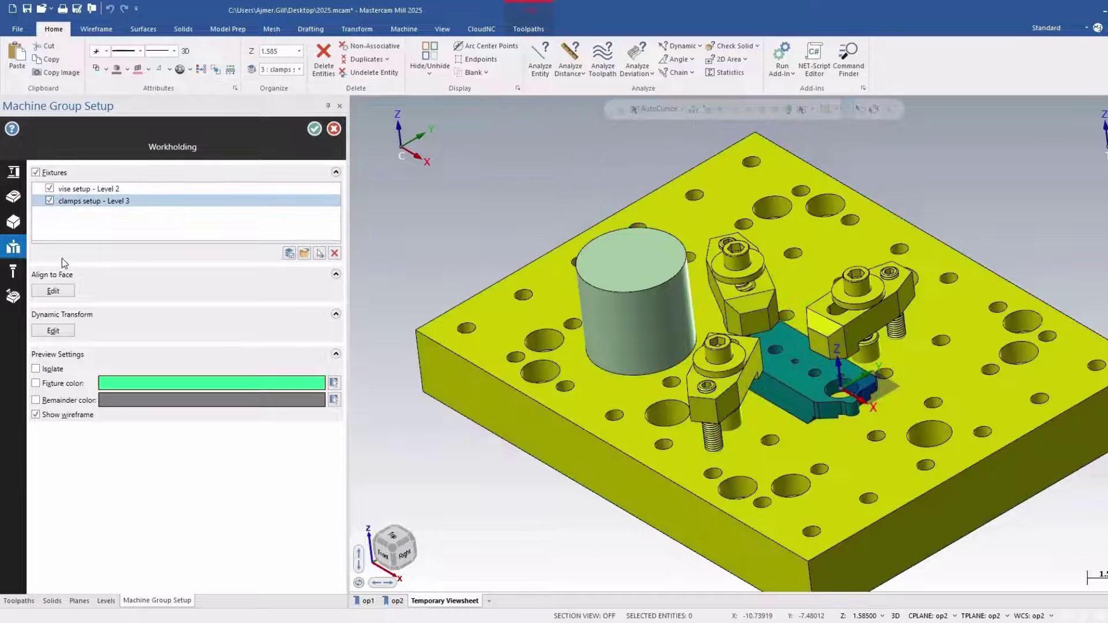
{"action": "left_click", "coordinate": [50, 189]}
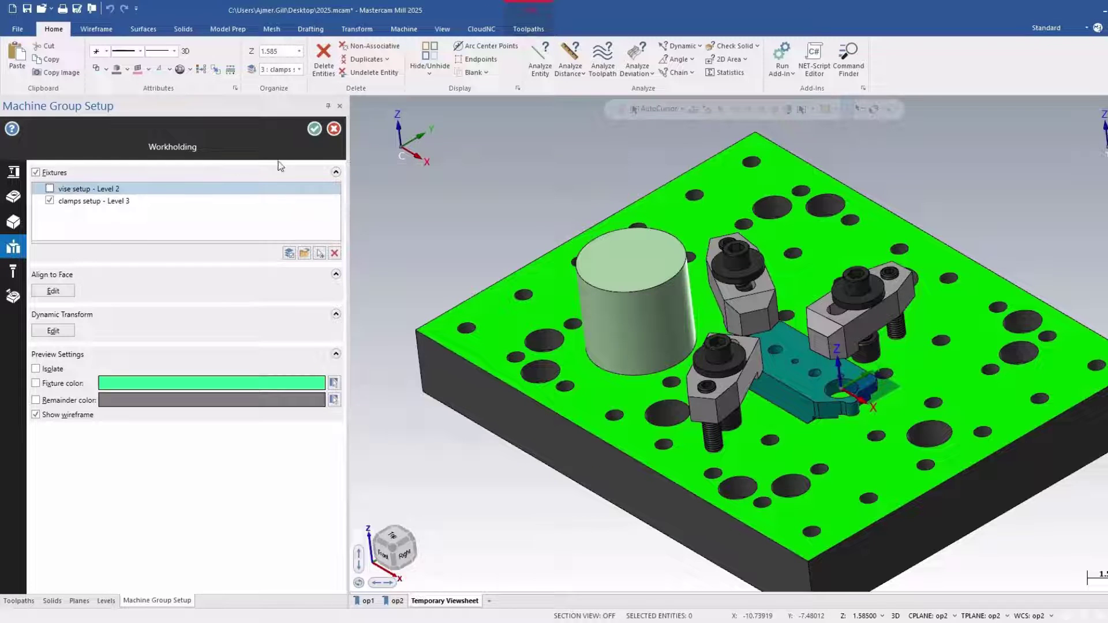
{"action": "left_click", "coordinate": [313, 128]}
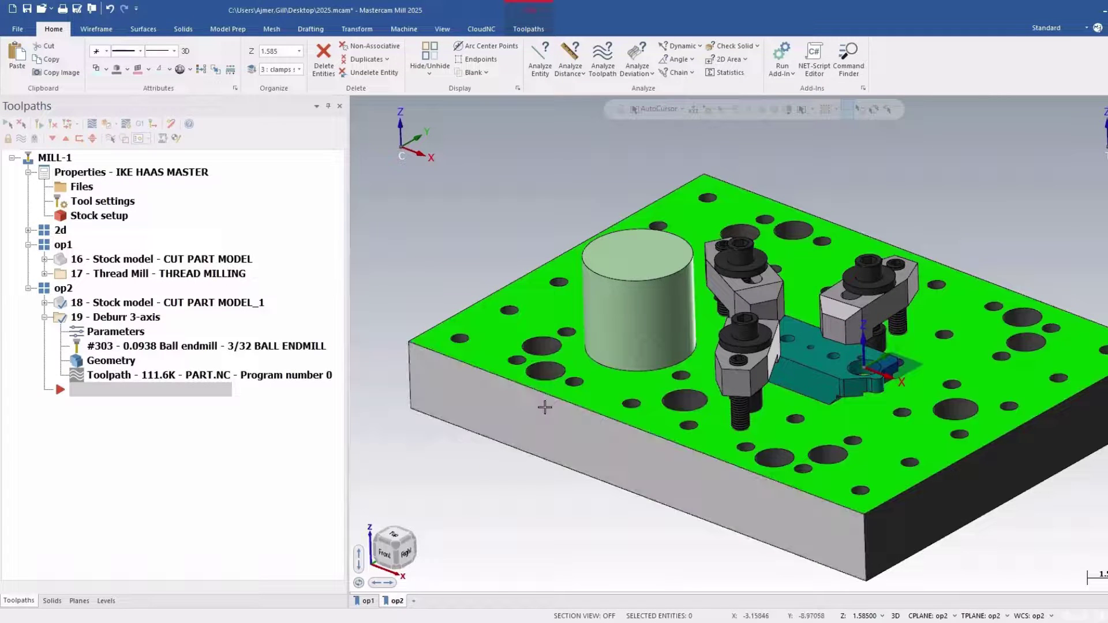
Step: Select op2 for verification and show the fixture plate and clamps in Simulator
{"action": "left_click", "coordinate": [61, 288]}
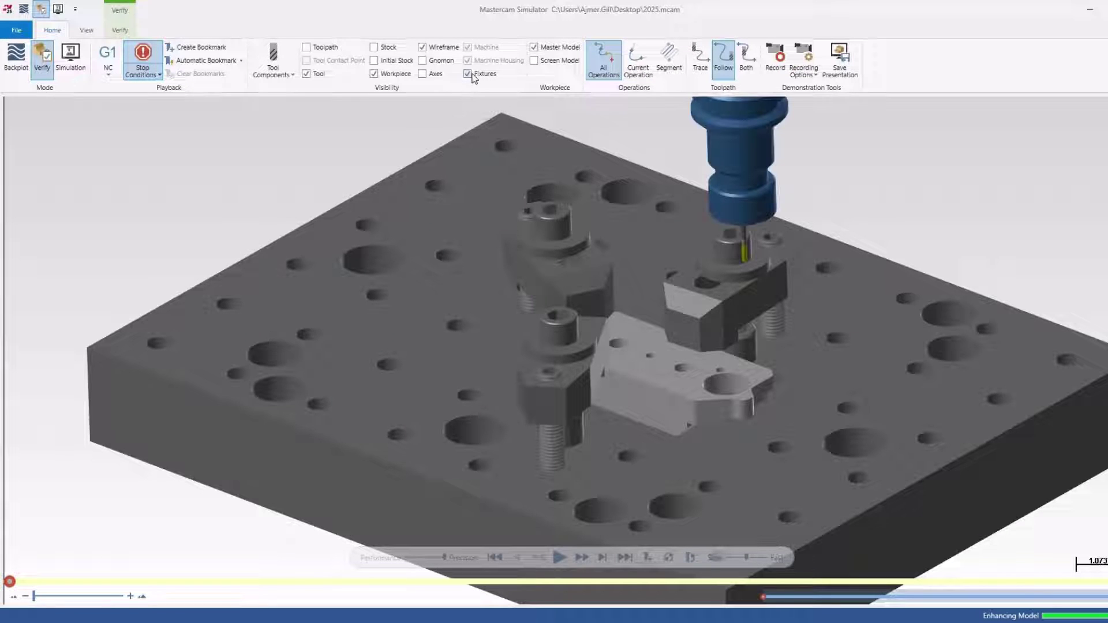
{"action": "left_click", "coordinate": [468, 74]}
{"action": "left_click", "coordinate": [473, 77]}
{"action": "left_click", "coordinate": [473, 78]}
{"action": "left_click", "coordinate": [475, 78]}
{"action": "left_click", "coordinate": [475, 78]}
Step: Hide the grey cylinder screen model, zoom in, and play the op2 verification
{"action": "left_click", "coordinate": [537, 62]}
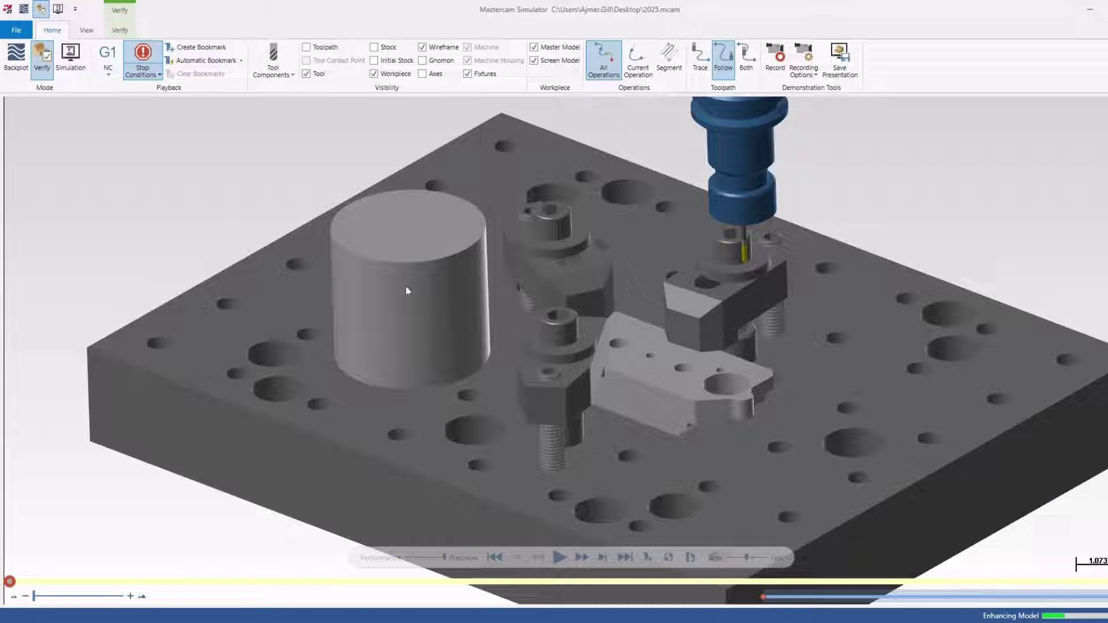
{"action": "left_click", "coordinate": [551, 63]}
{"action": "scroll", "coordinate": [666, 321], "scroll_direction": "up", "scroll_amount": 3}
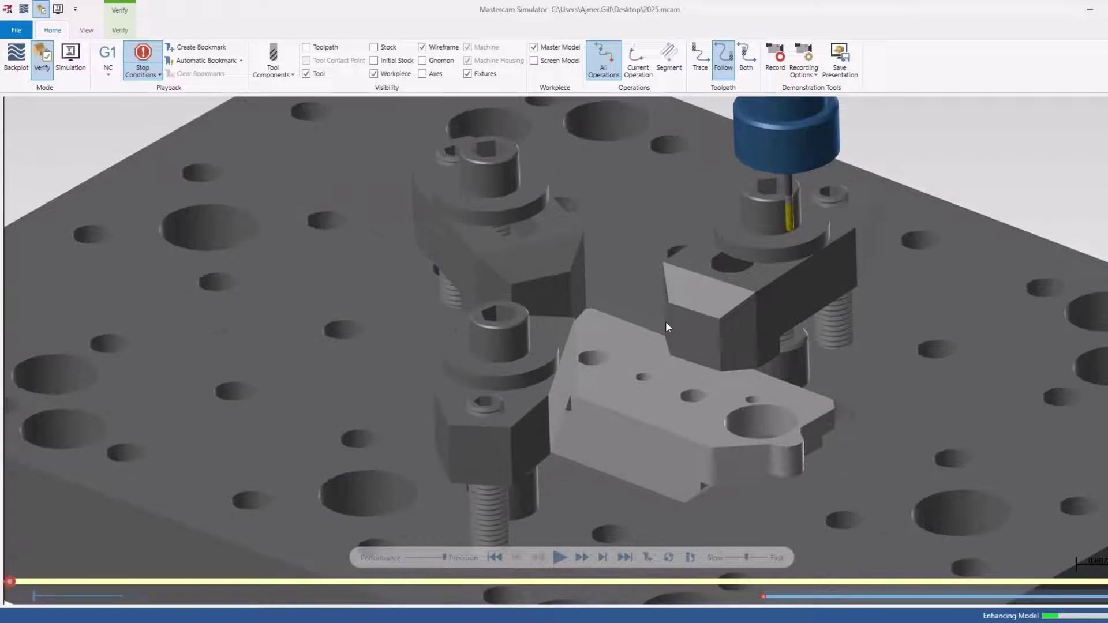
{"action": "left_click", "coordinate": [559, 557]}
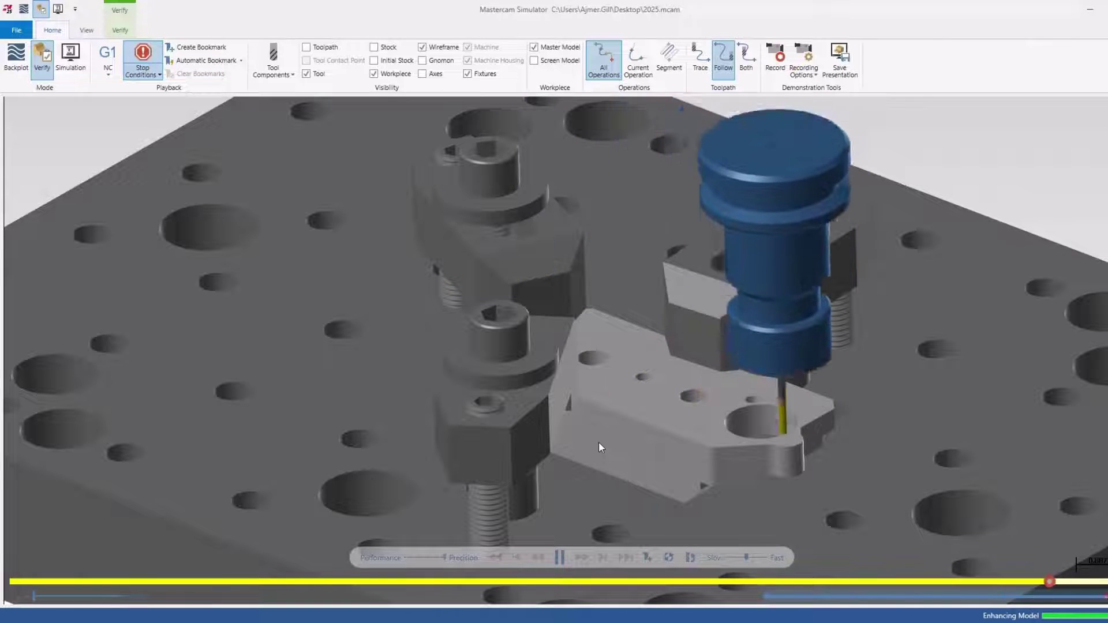
Step: Show the cut stock instead of the workpiece and orbit around the machined part in the clamps
{"action": "left_click", "coordinate": [382, 47]}
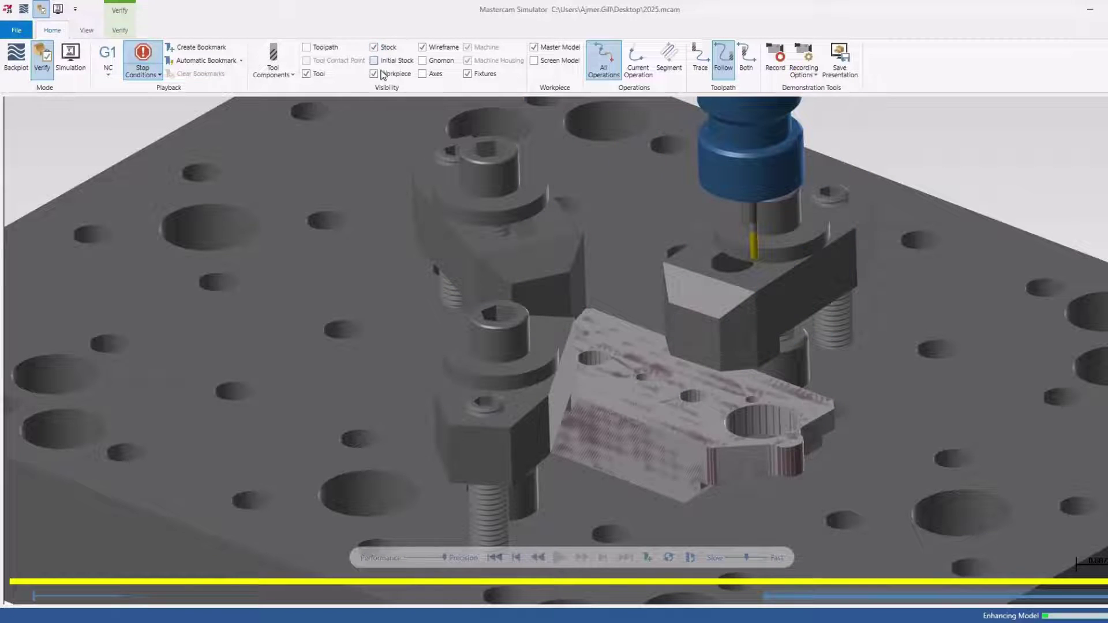
{"action": "left_click", "coordinate": [383, 74]}
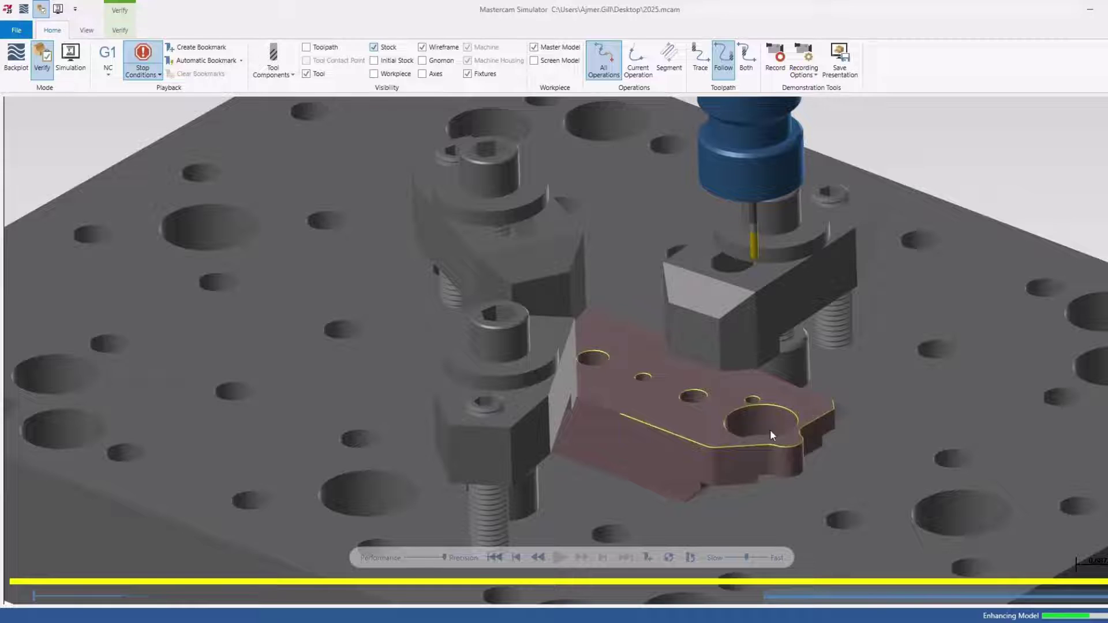
{"action": "scroll", "coordinate": [751, 407], "scroll_direction": "up", "scroll_amount": 2}
{"action": "middle_click_drag", "start_coordinate": [751, 406], "coordinate": [778, 449]}
{"action": "scroll", "coordinate": [503, 314], "scroll_direction": "up", "scroll_amount": 1}
{"action": "scroll", "coordinate": [407, 311], "scroll_direction": "down", "scroll_amount": 5}
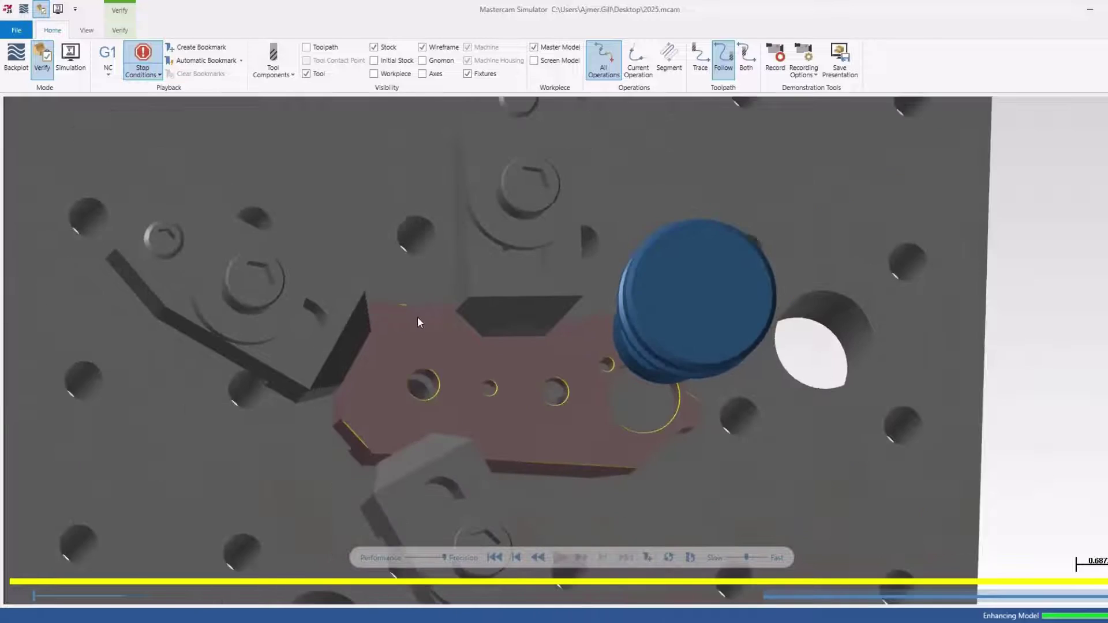
{"action": "middle_click_drag", "start_coordinate": [417, 316], "coordinate": [390, 280]}
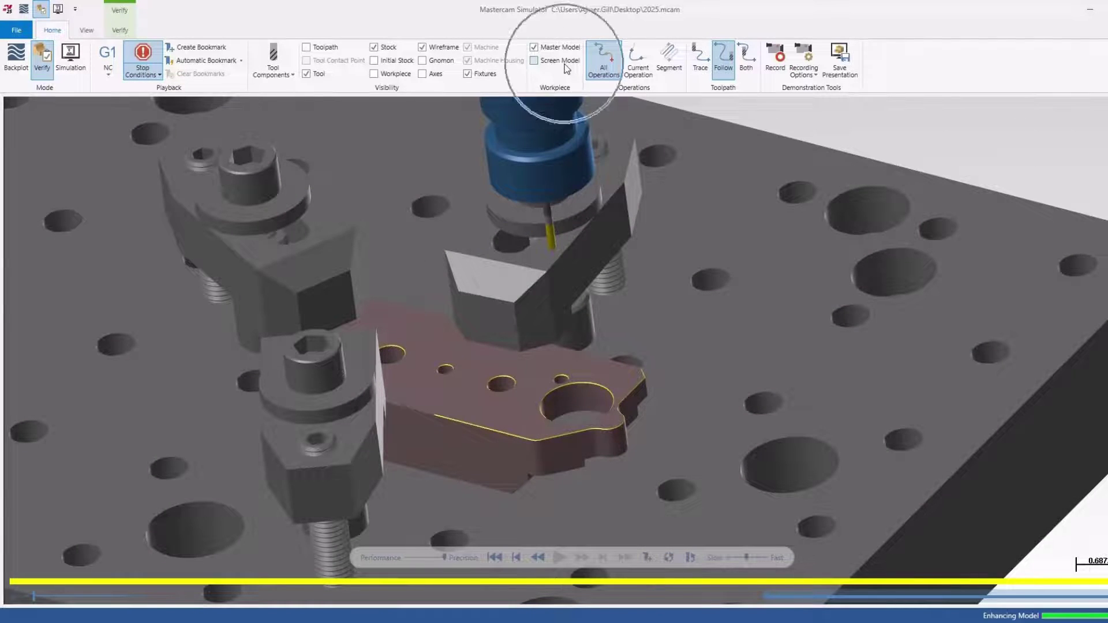
Step: Minimize the simulator and reopen Workholding in Machine Group Setup with clamps setup - Level 3 checked
{"action": "left_click", "coordinate": [1089, 9]}
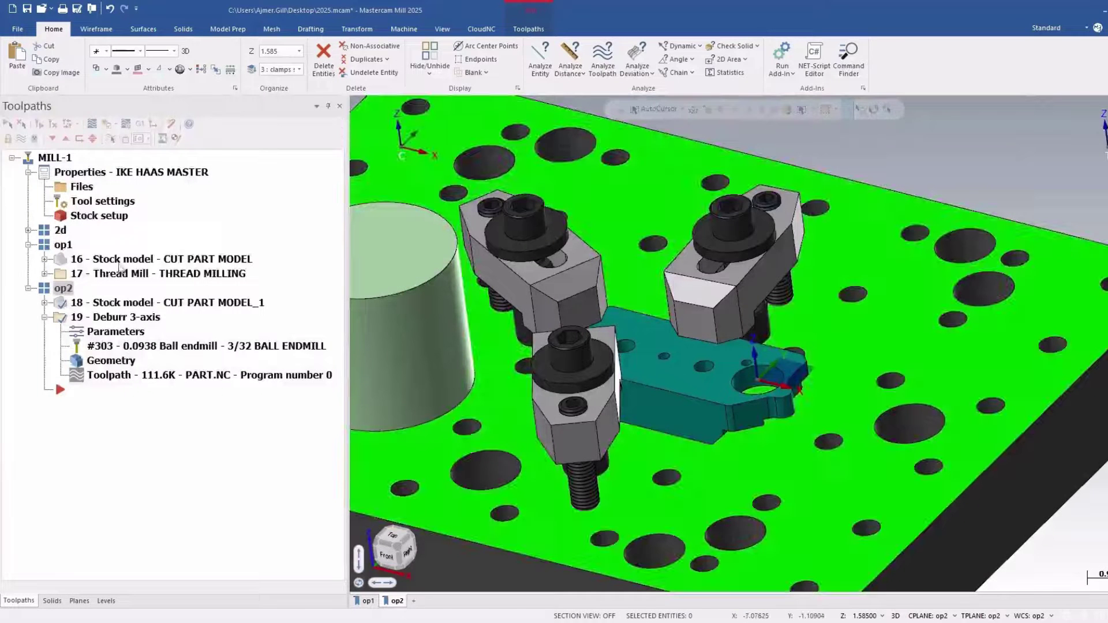
{"action": "left_click", "coordinate": [74, 218]}
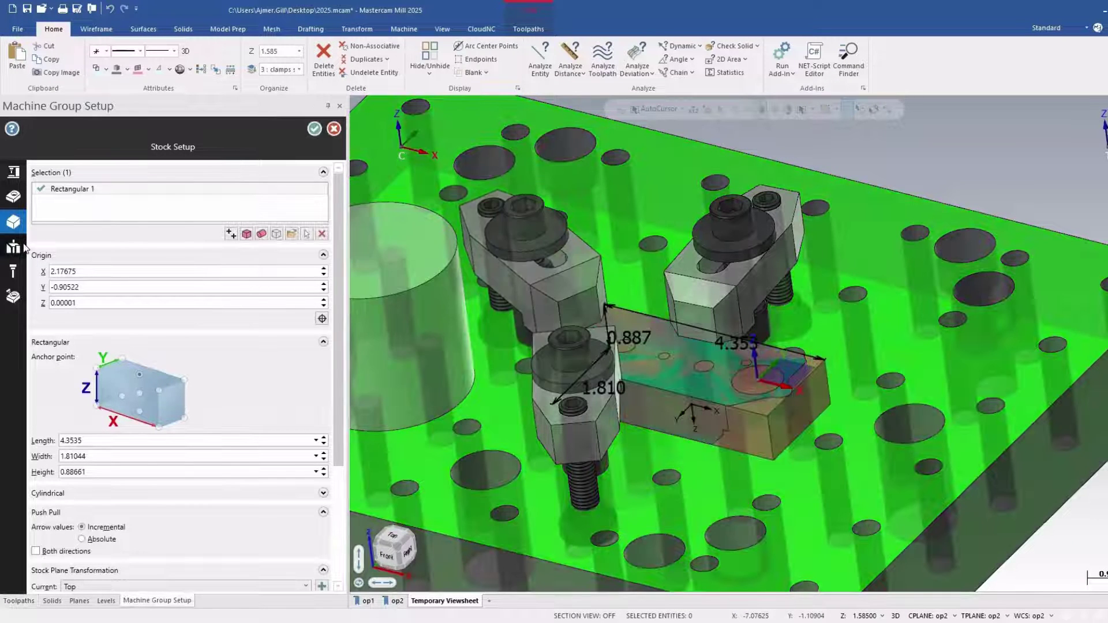
{"action": "left_click", "coordinate": [13, 247]}
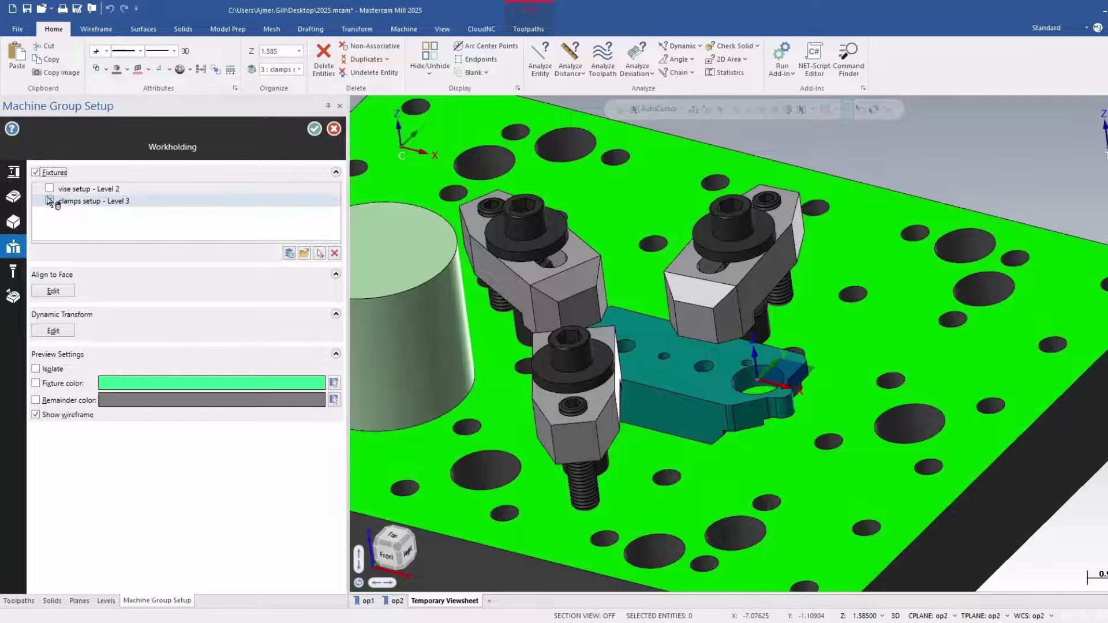
{"action": "left_click", "coordinate": [50, 201]}
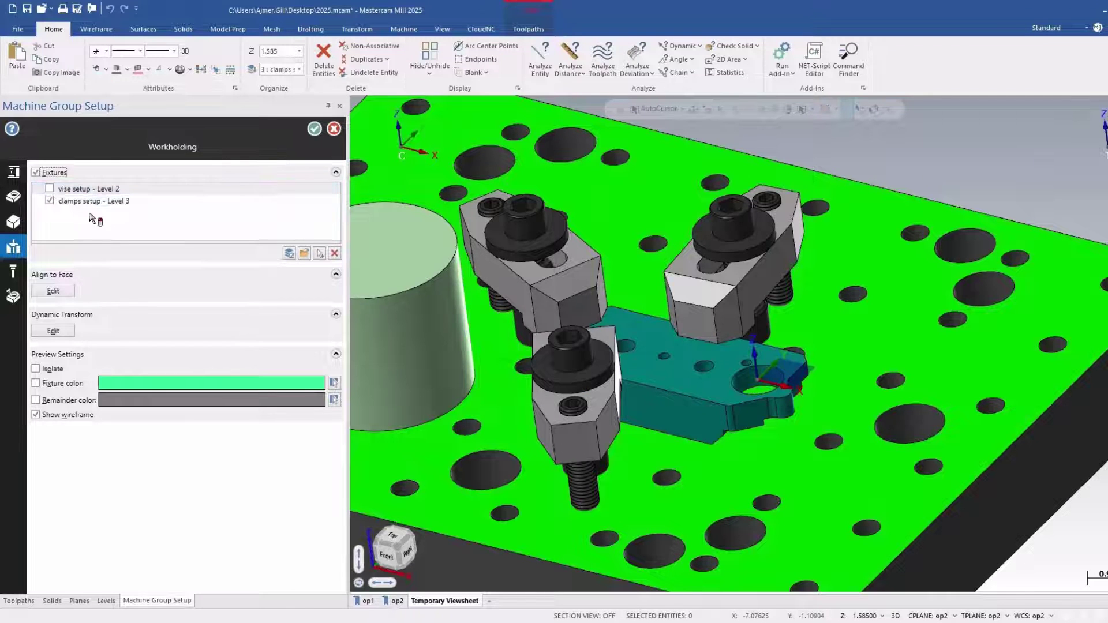
{"action": "mouse_move", "coordinate": [91, 216]}
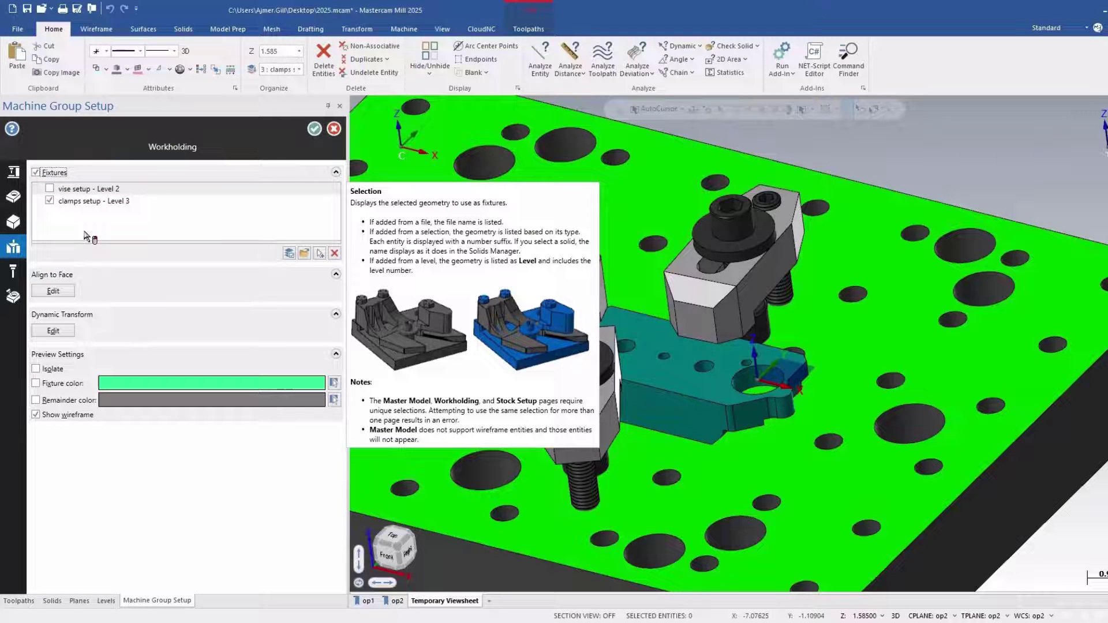